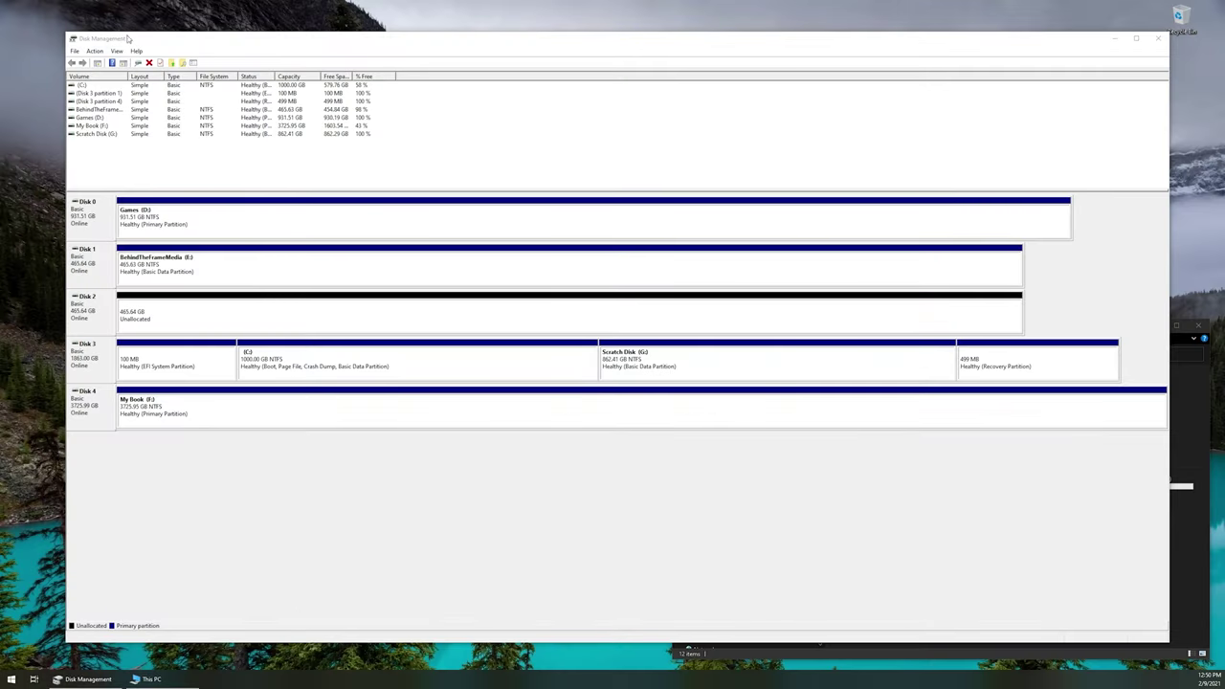
# Look up the Disk Management entry in Windows and search for "Disk Man", leaving the open Disk Management window in use.
pyautogui.rightClick(11, 679)
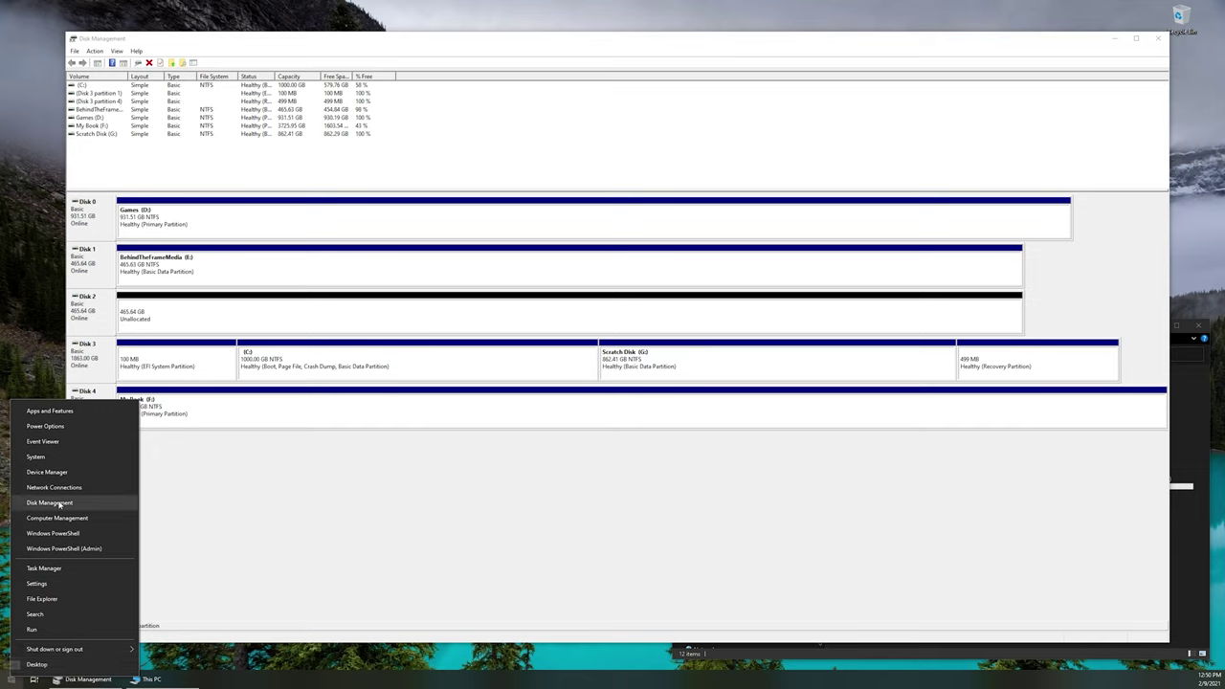
pyautogui.click(8, 681)
pyautogui.click(9, 681)
pyautogui.click(8, 680)
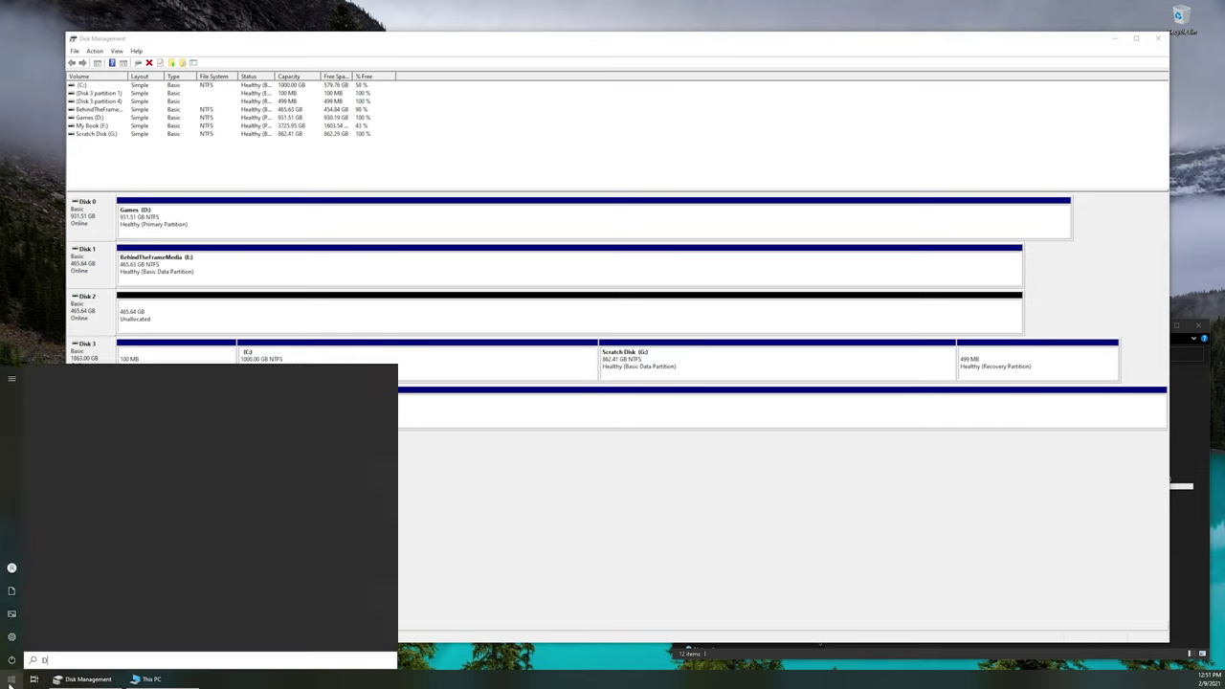
pyautogui.write('Disk Man')
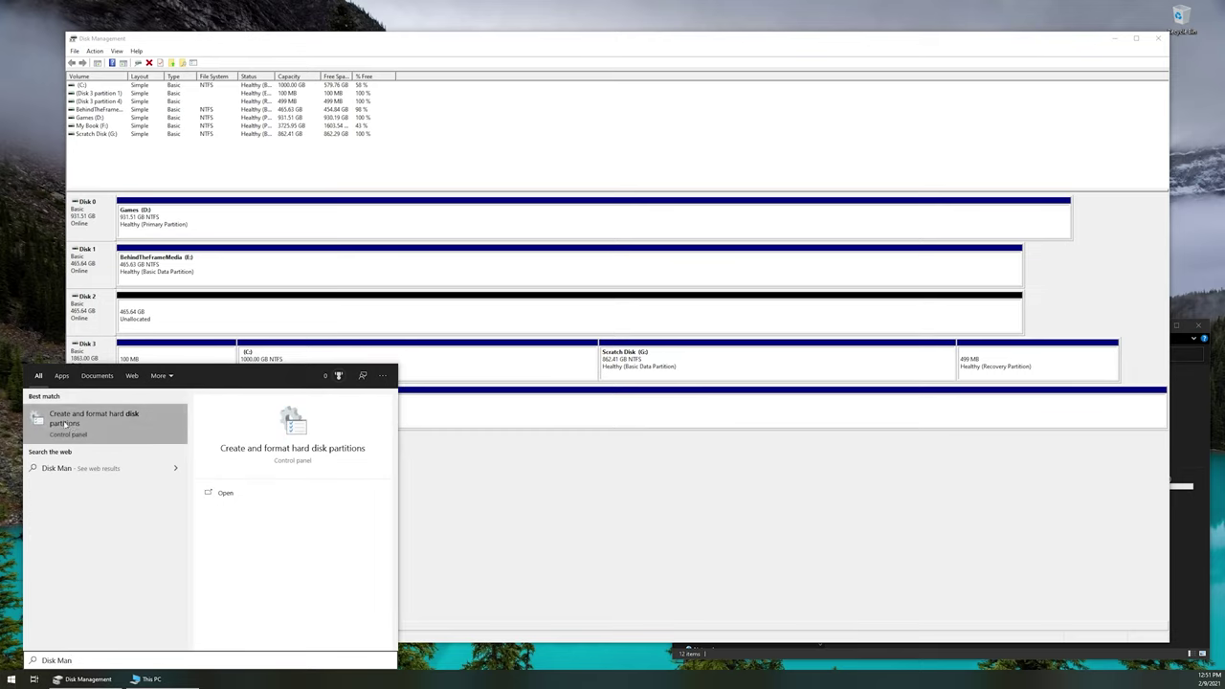
pyautogui.click(573, 514)
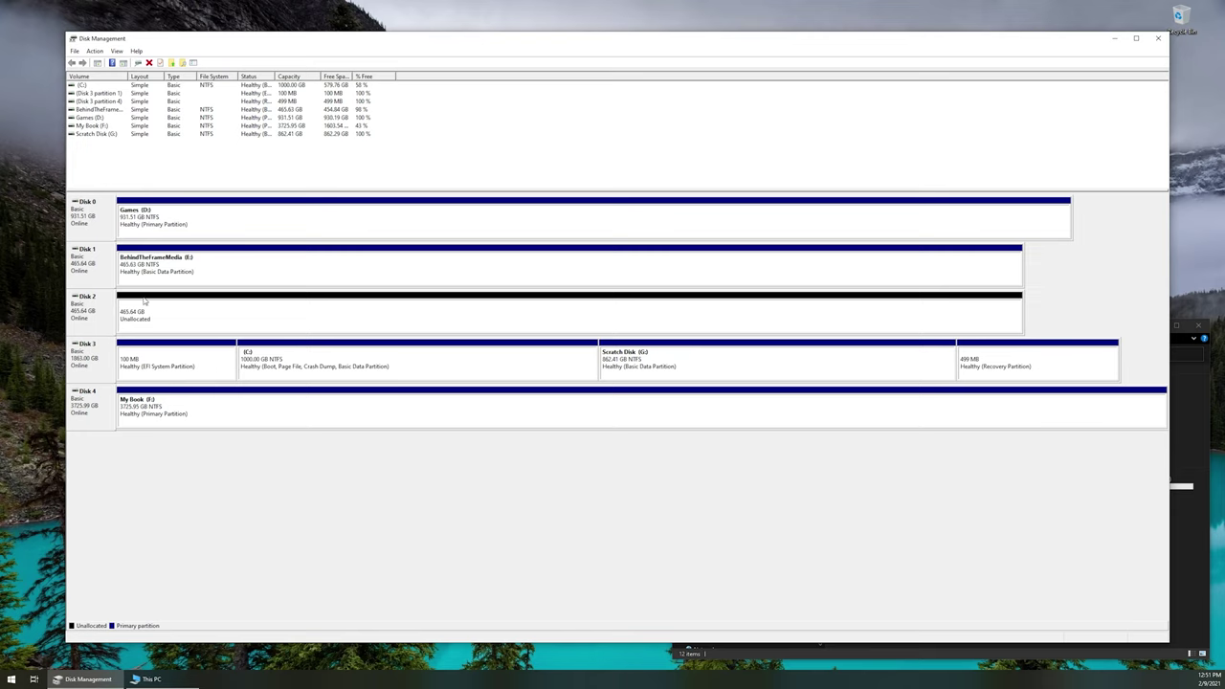
# Check the listed drives in the This PC window, then return to Disk Management and inspect the volume options for Disk 2's unallocated space.
pyautogui.click(1187, 439)
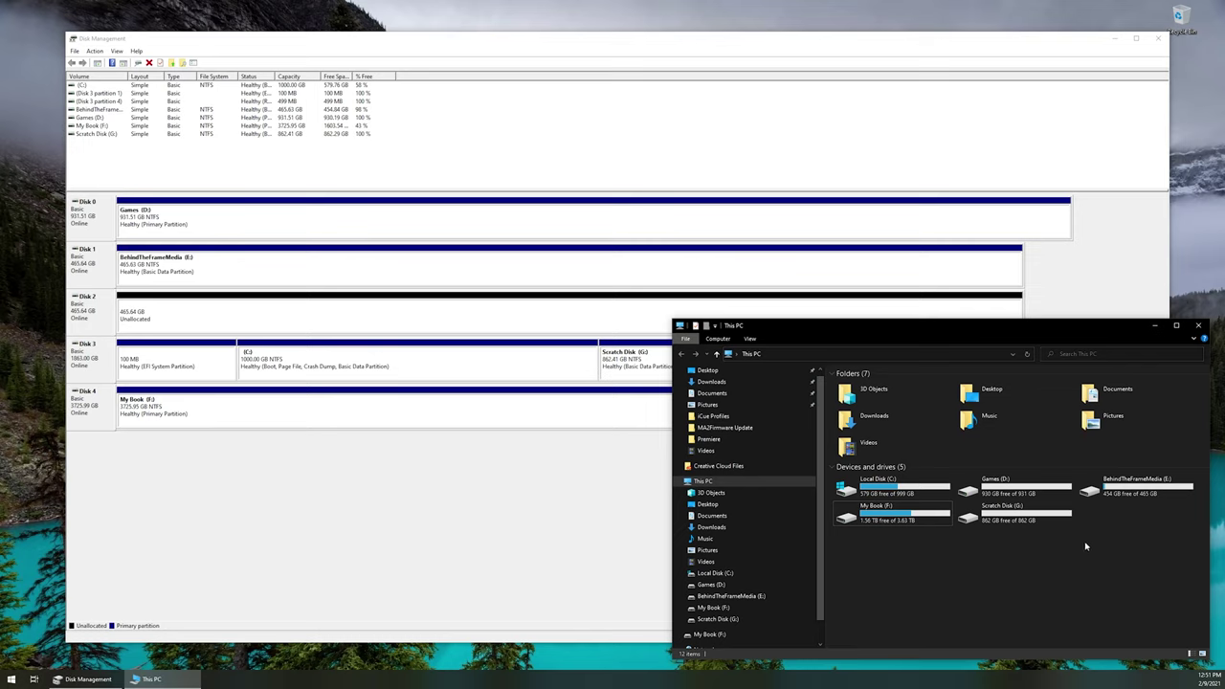
pyautogui.click(472, 471)
pyautogui.click(402, 316)
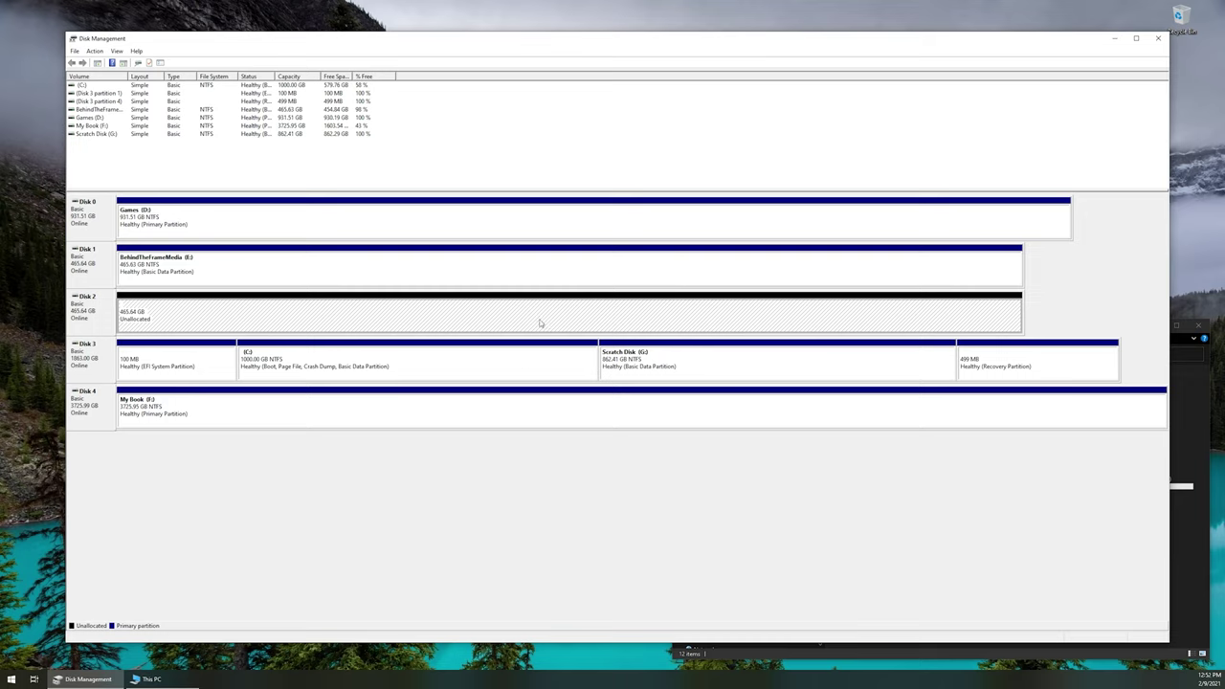
pyautogui.rightClick(327, 317)
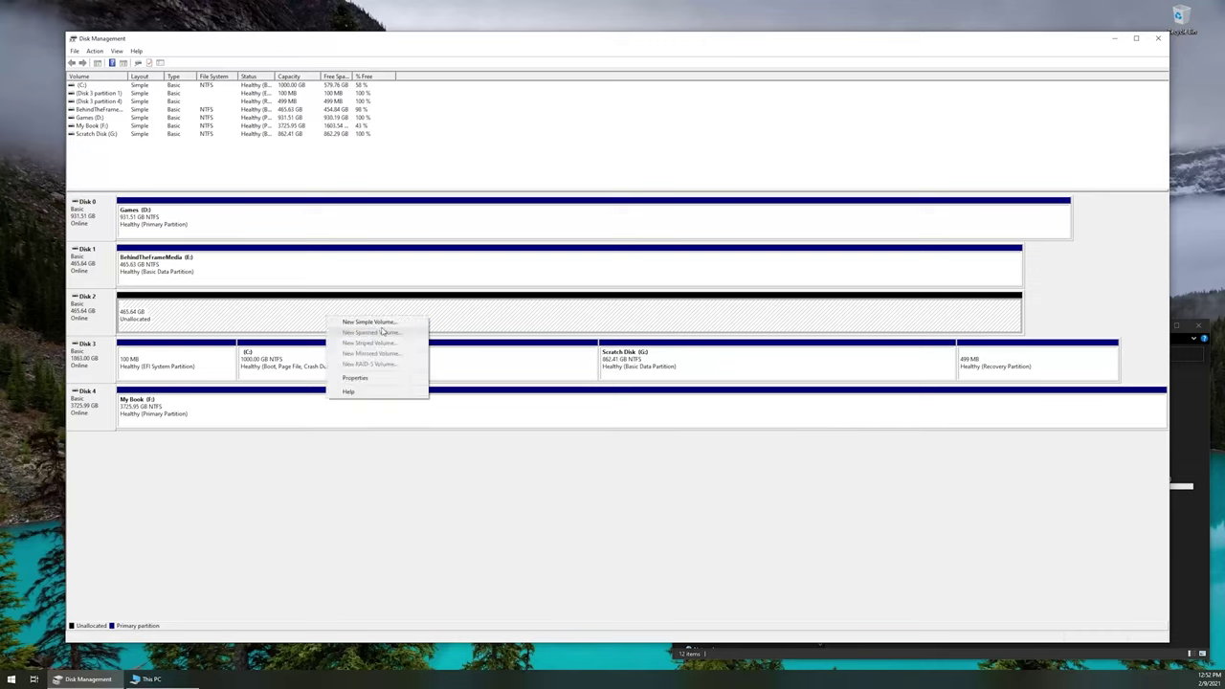
pyautogui.click(423, 493)
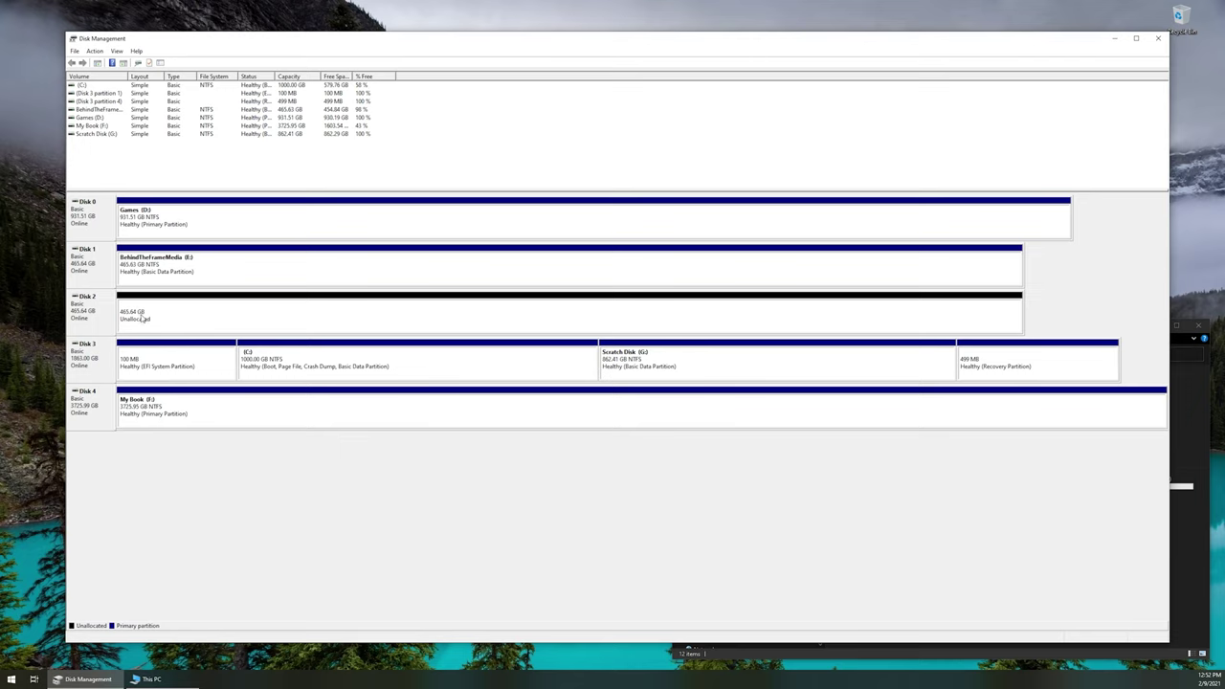
# Start a new simple volume in Disk 2's unallocated space and set its size to 250000 MB.
pyautogui.rightClick(497, 313)
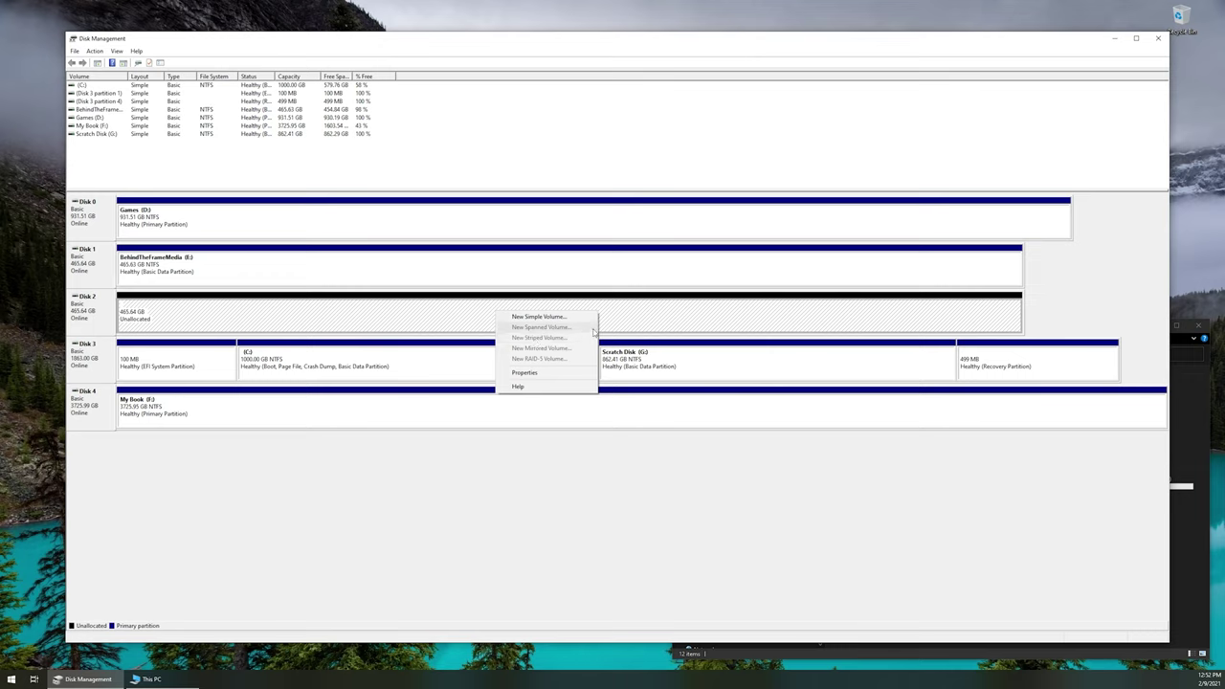
pyautogui.click(540, 317)
pyautogui.click(250, 256)
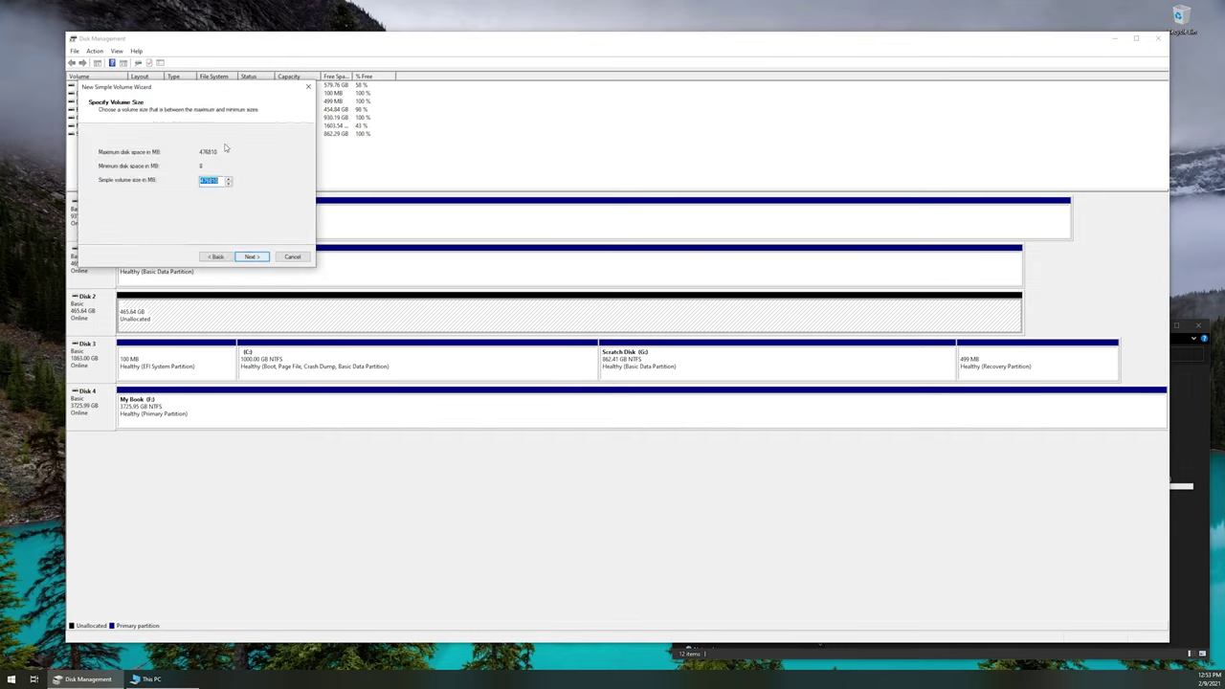
pyautogui.moveTo(193, 92); pyautogui.dragTo(515, 211)
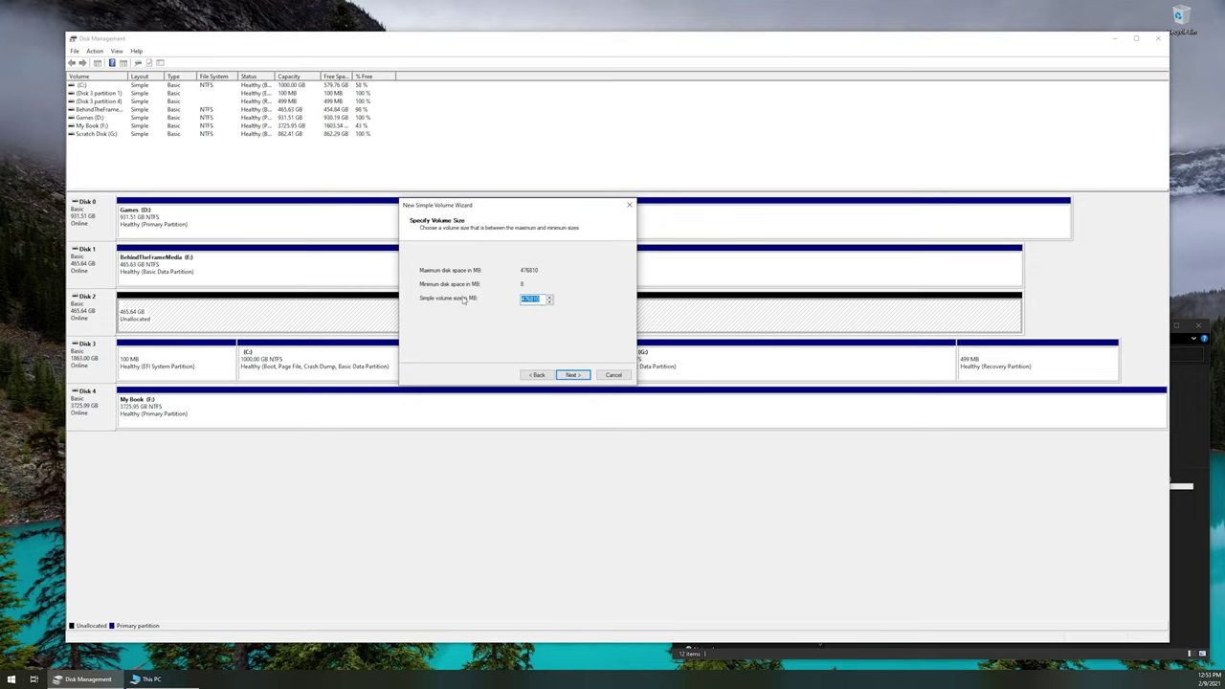
pyautogui.write('250000')
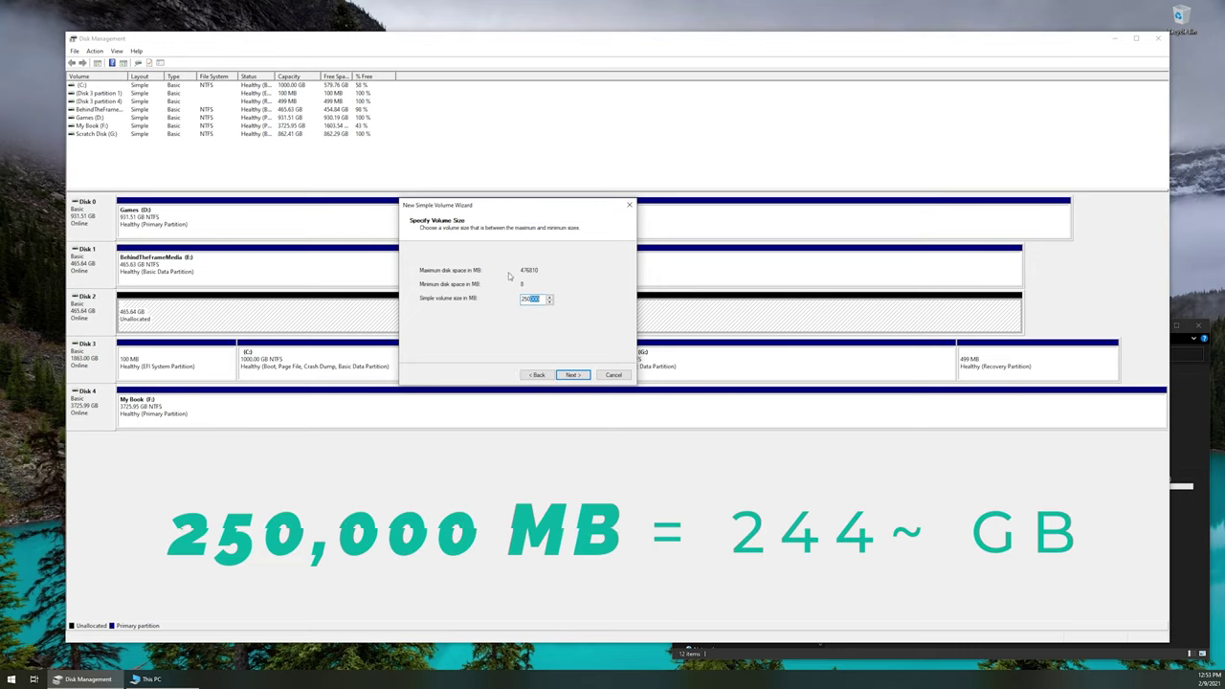
pyautogui.hotkey('shift', 'Left')
pyautogui.hotkey('shift', 'Left')
pyautogui.hotkey('shift', 'Left')
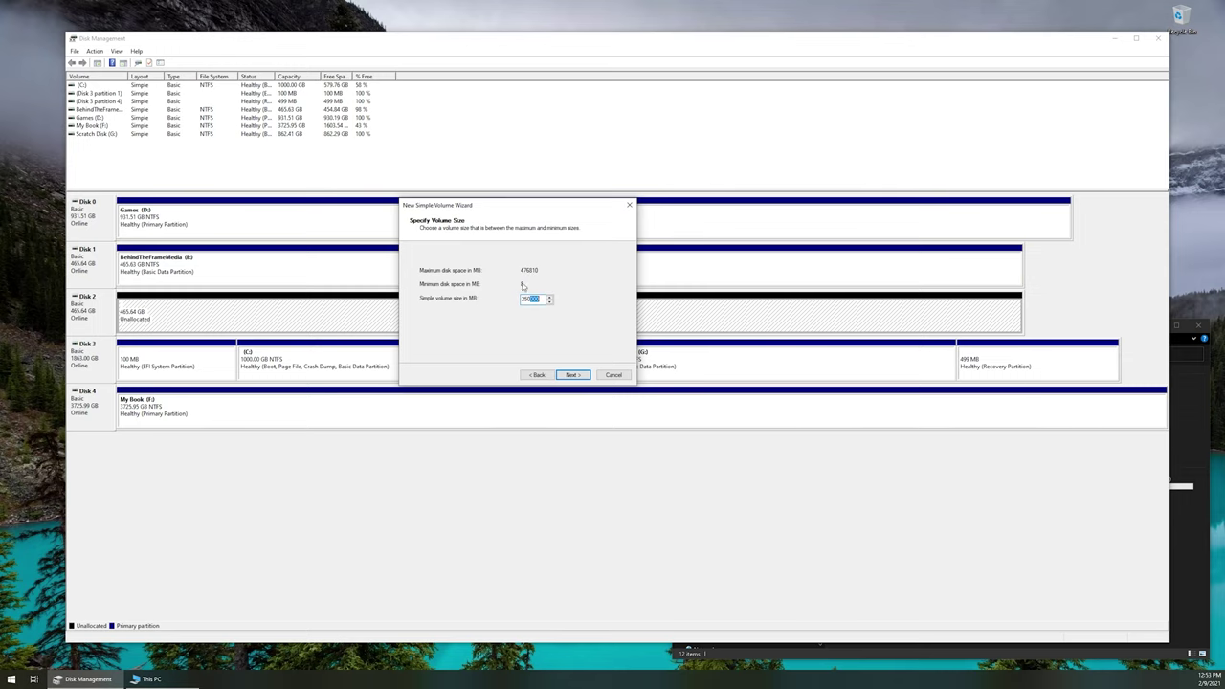
pyautogui.click(570, 375)
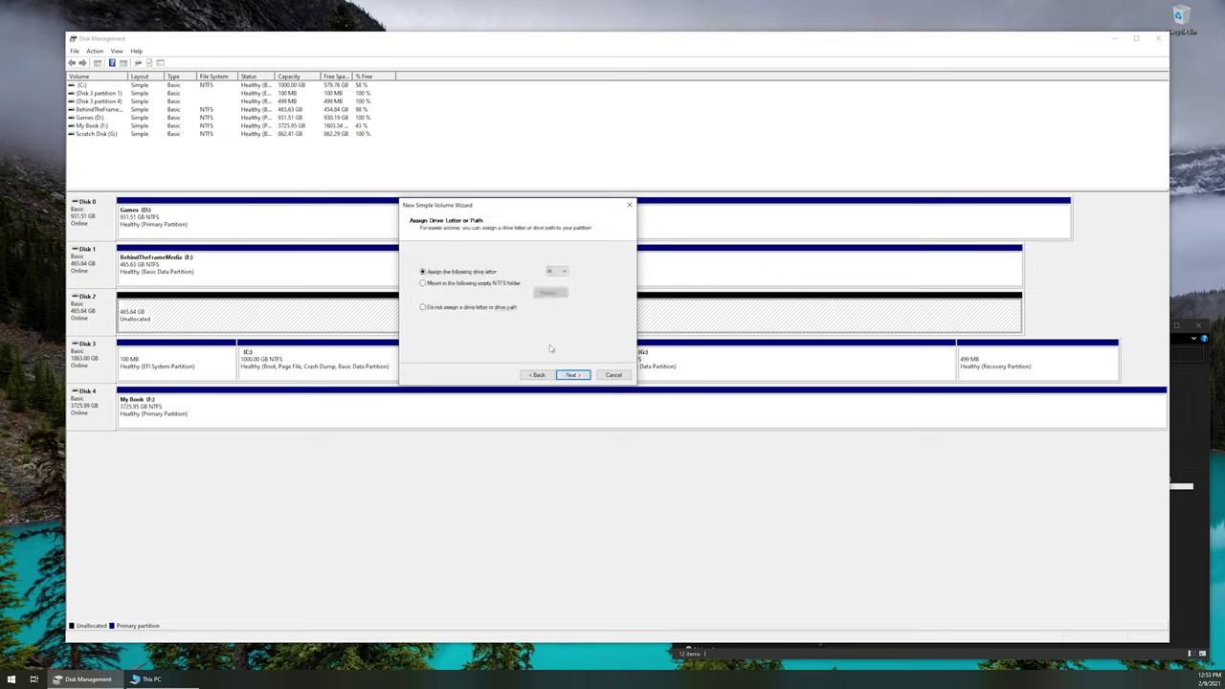
# Assign drive letter H to the new volume and proceed to the format settings.
pyautogui.moveTo(500, 212); pyautogui.dragTo(591, 245)
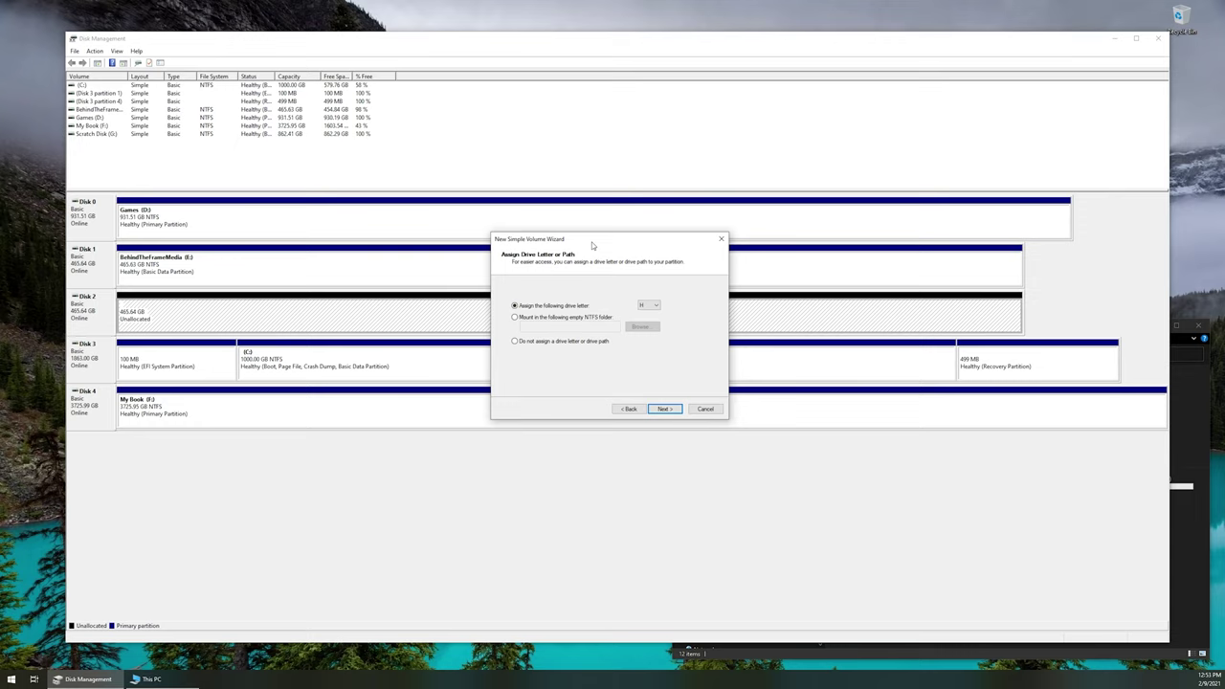
pyautogui.click(649, 306)
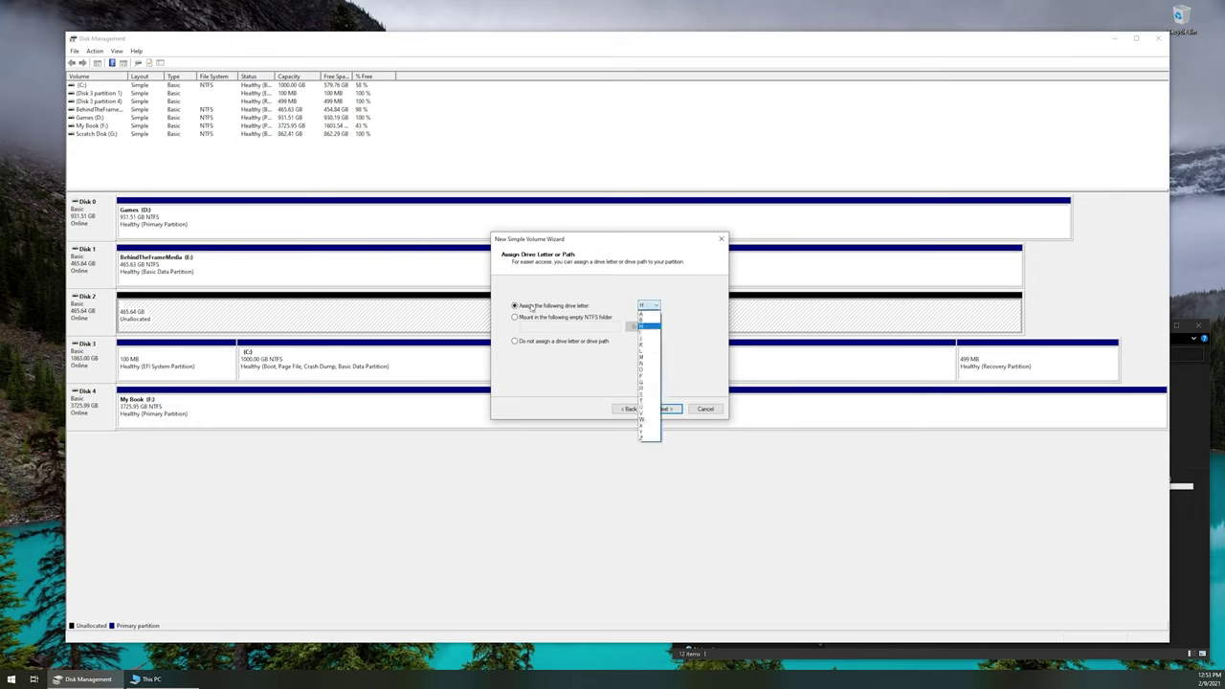
pyautogui.click(646, 329)
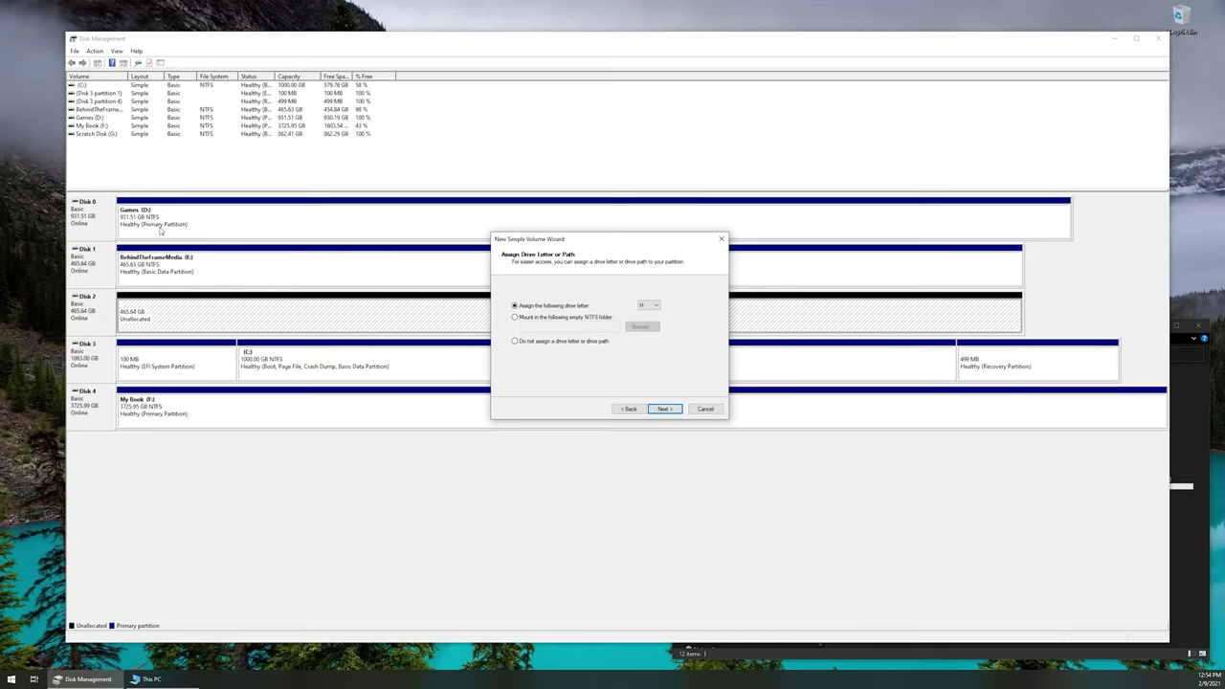
pyautogui.moveTo(616, 240); pyautogui.dragTo(642, 267)
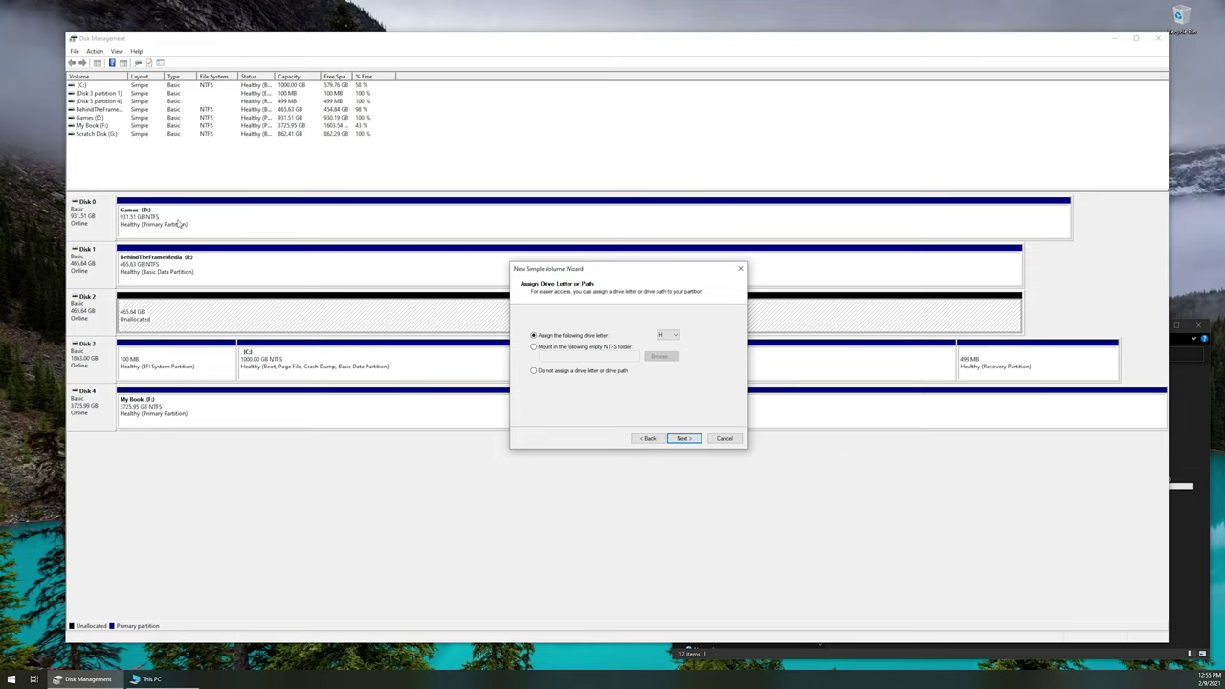
pyautogui.click(685, 441)
pyautogui.click(686, 441)
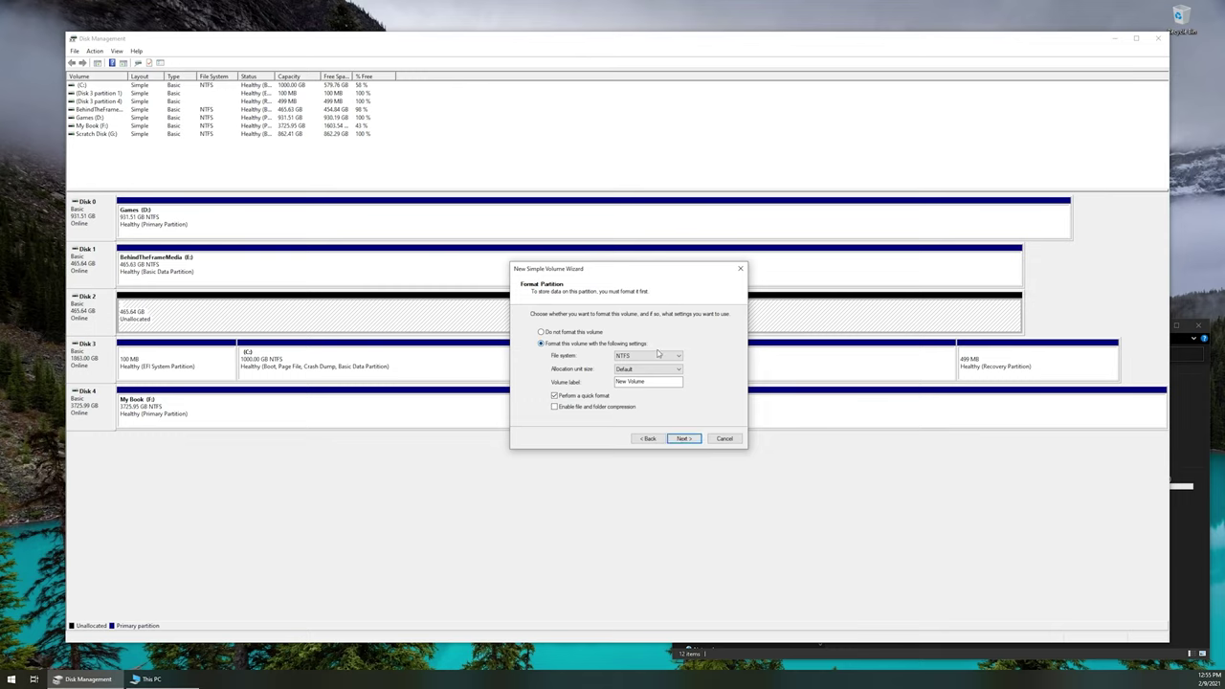
# Set the new volume to be formatted as NTFS with the volume label "Part 1".
pyautogui.moveTo(605, 274); pyautogui.dragTo(567, 279)
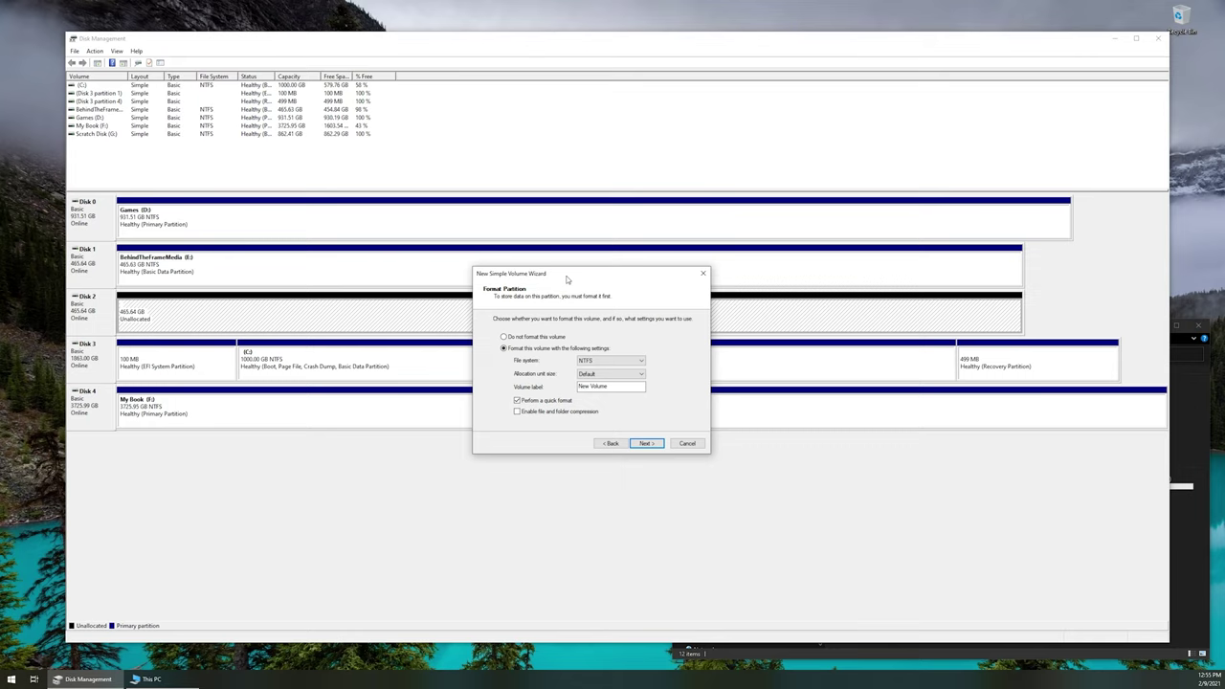
pyautogui.click(603, 360)
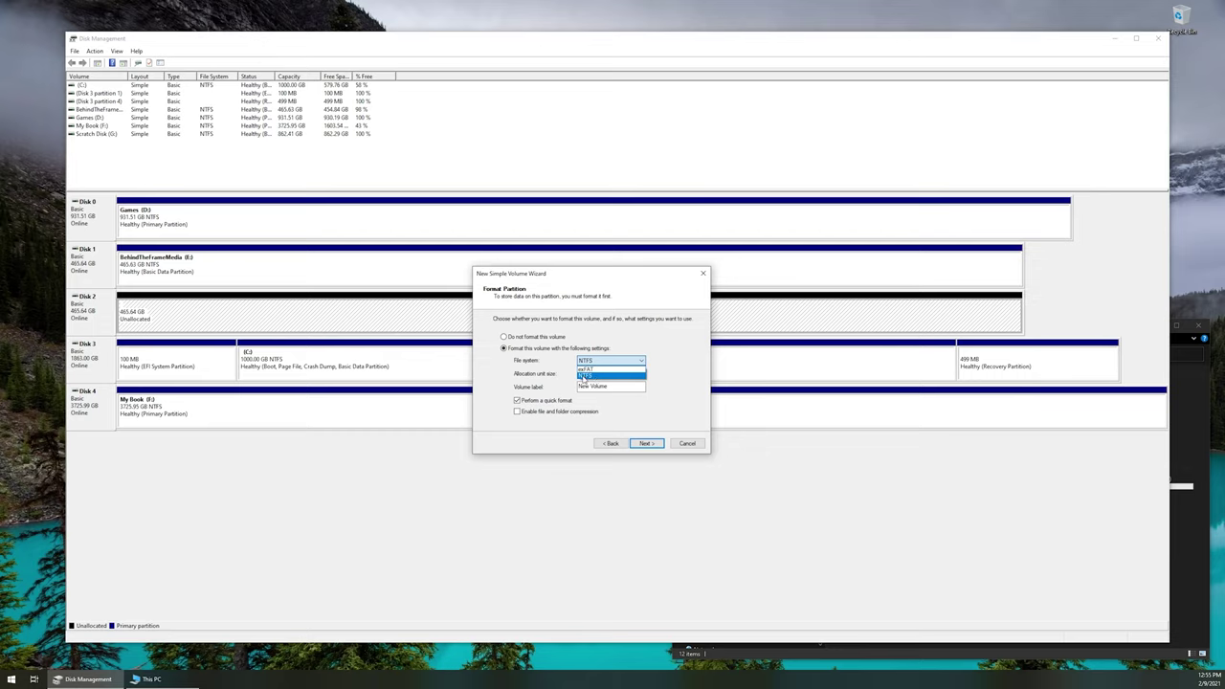
pyautogui.click(586, 376)
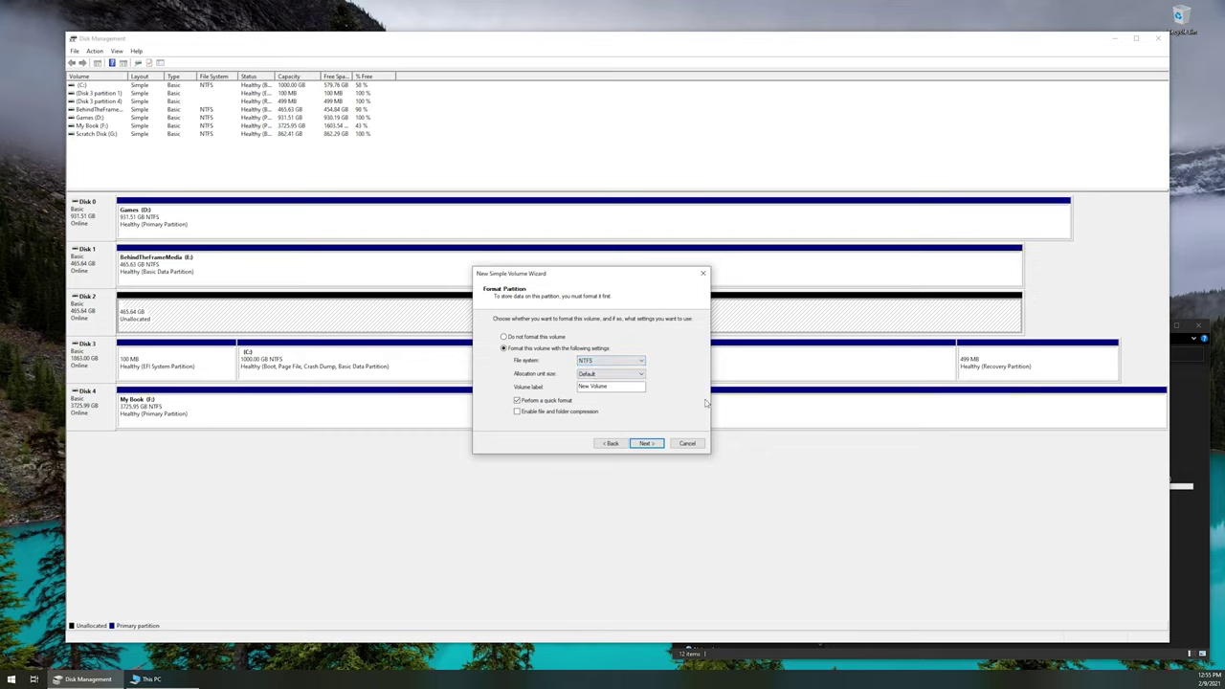
pyautogui.doubleClick(579, 386)
pyautogui.write('Part 1')
pyautogui.click(647, 445)
# Review the volume summary, finish creating Part 1, and check for the new drive in the This PC window before returning to Disk Management.
pyautogui.click(687, 382)
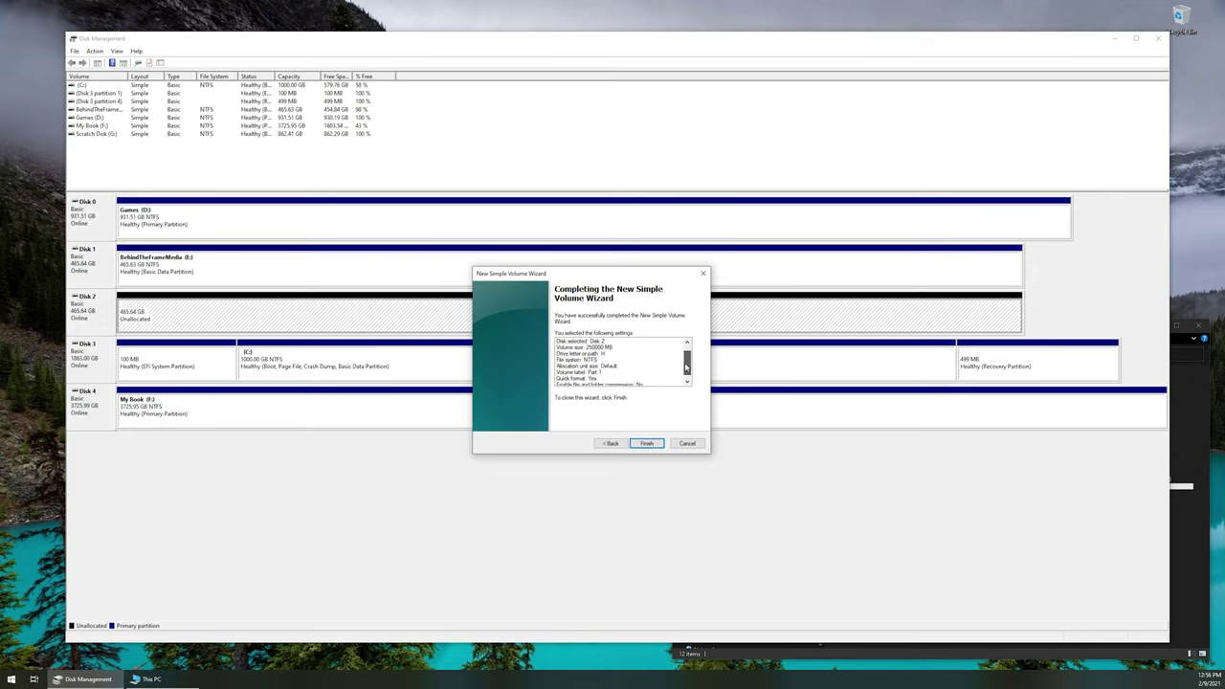
pyautogui.click(687, 382)
pyautogui.scroll(2, 686, 382)
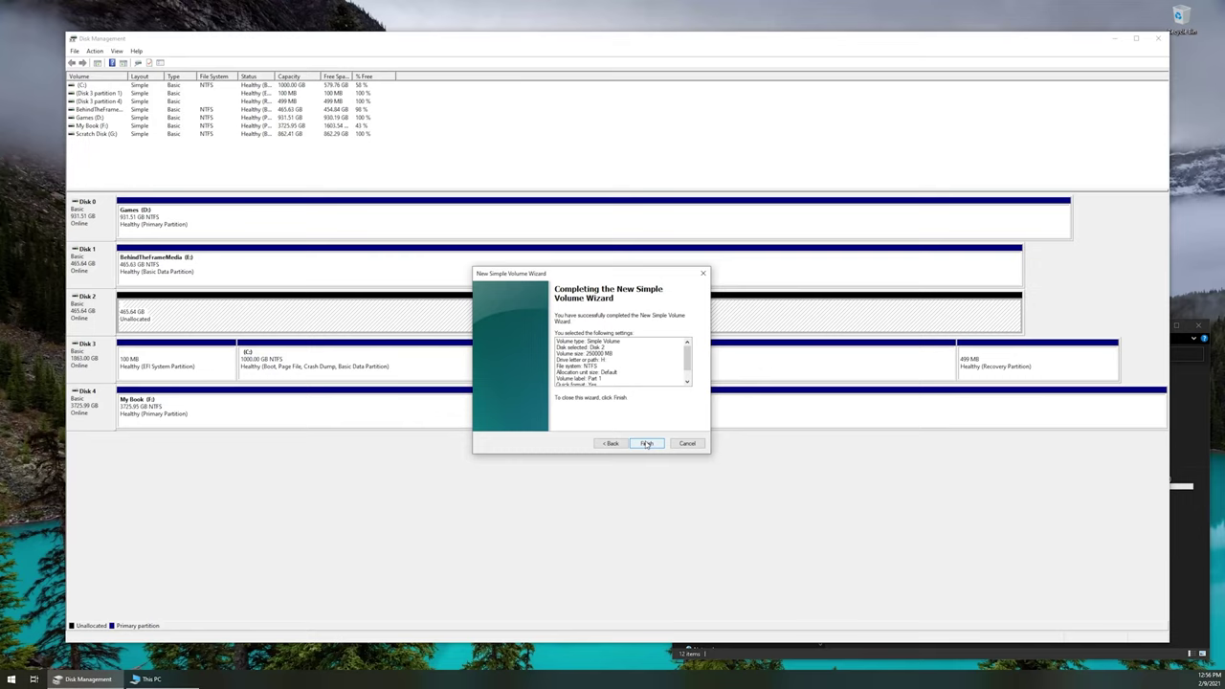
pyautogui.click(646, 443)
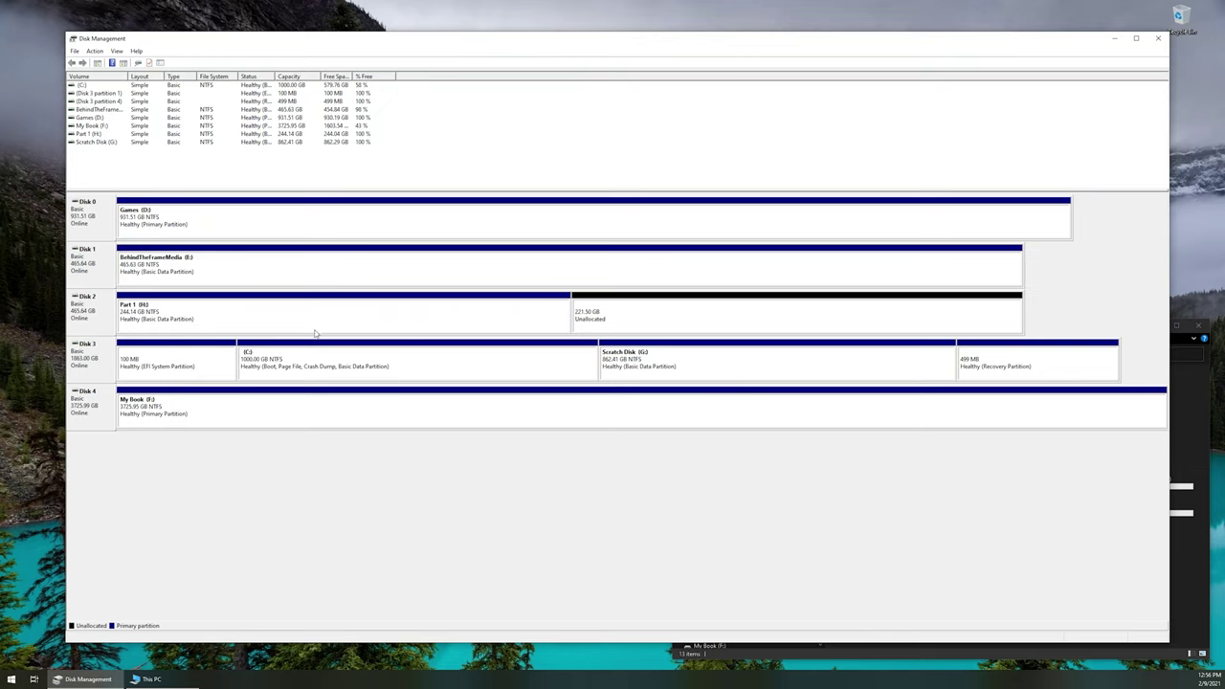
pyautogui.click(1198, 576)
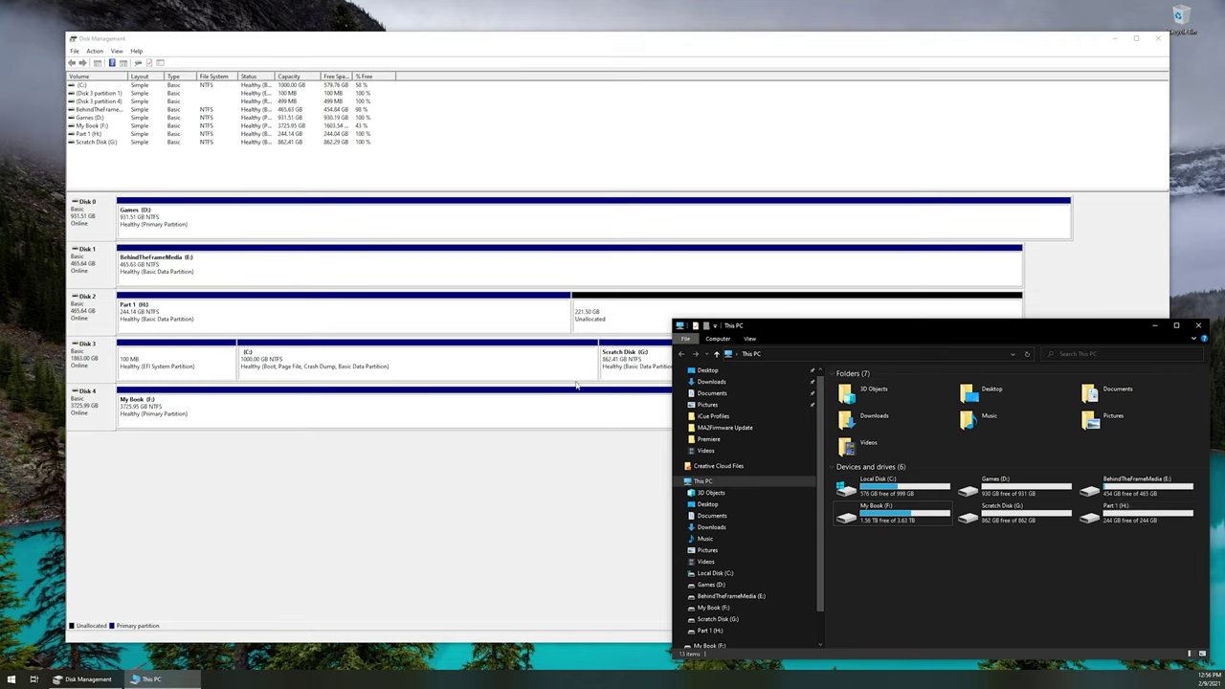
pyautogui.click(521, 43)
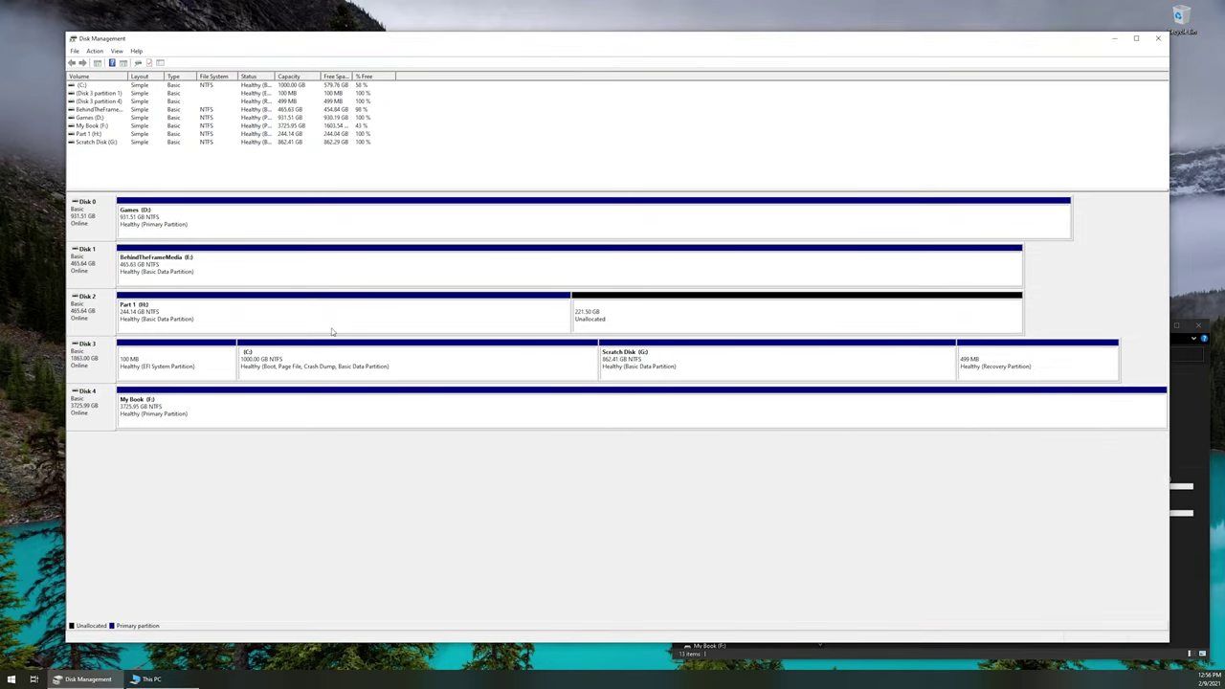
# Start a new simple volume in Disk 2's remaining unallocated space, accepting the maximum size of 226810 MB.
pyautogui.rightClick(623, 324)
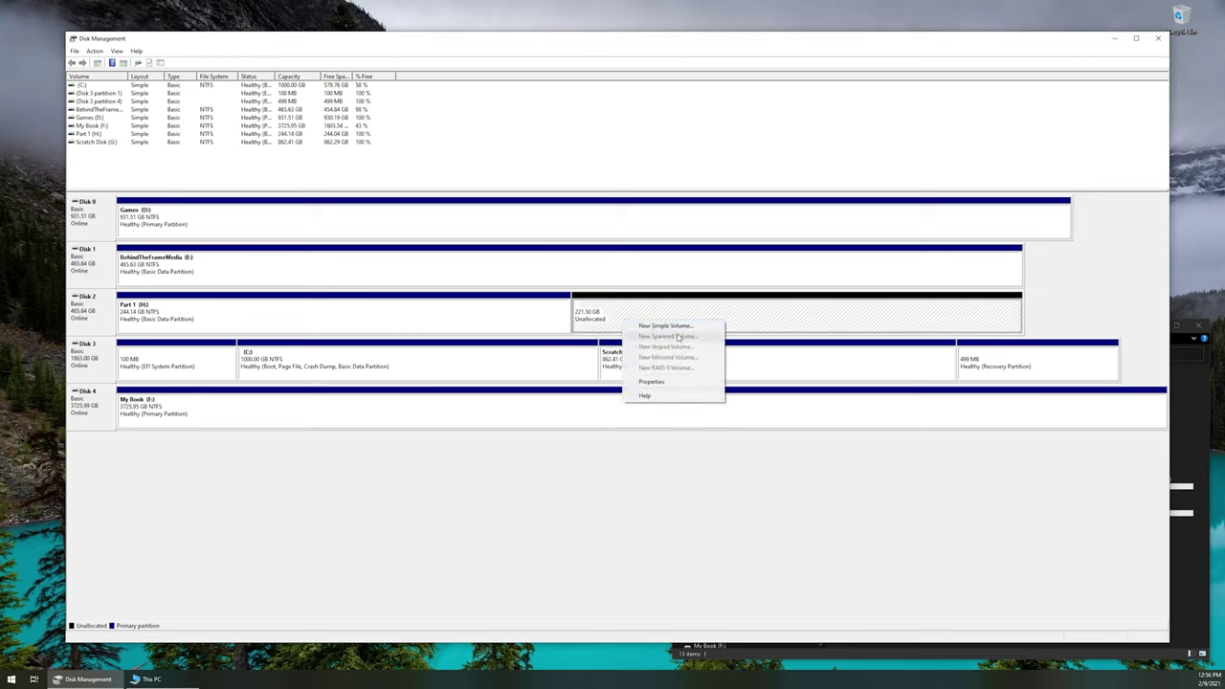
pyautogui.click(654, 326)
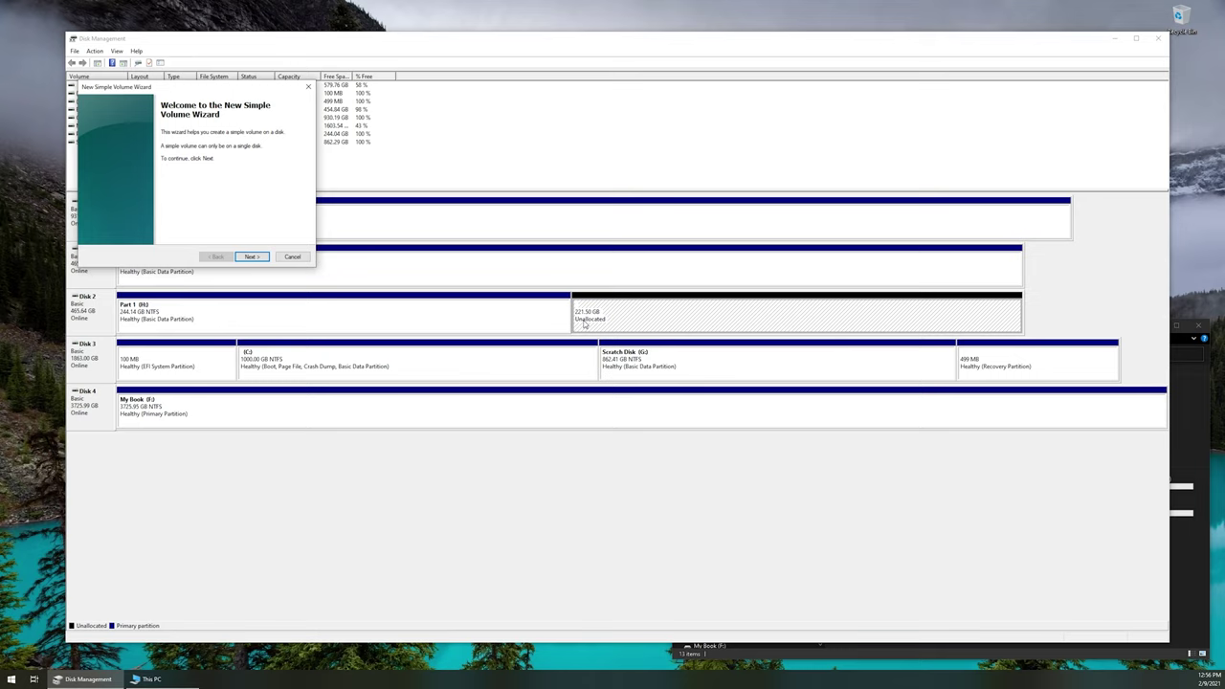
pyautogui.click(251, 256)
pyautogui.moveTo(192, 84); pyautogui.dragTo(561, 283)
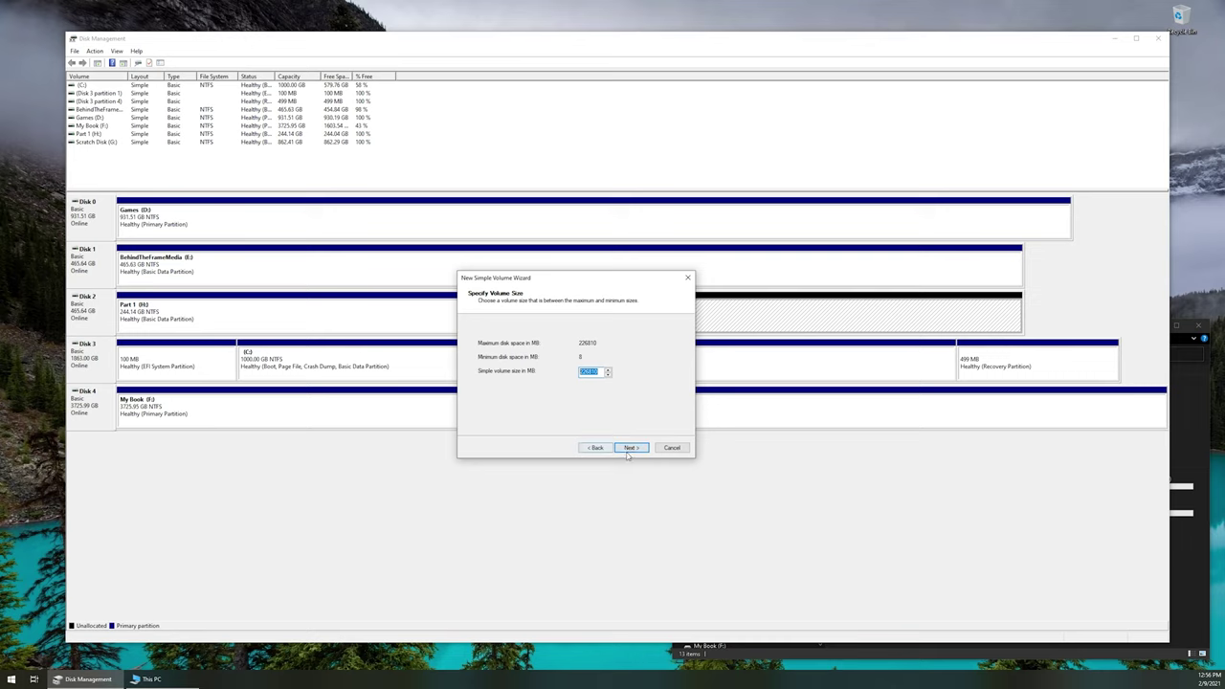
pyautogui.click(631, 448)
# Assign drive letter I to the second volume and proceed to the format settings.
pyautogui.click(622, 347)
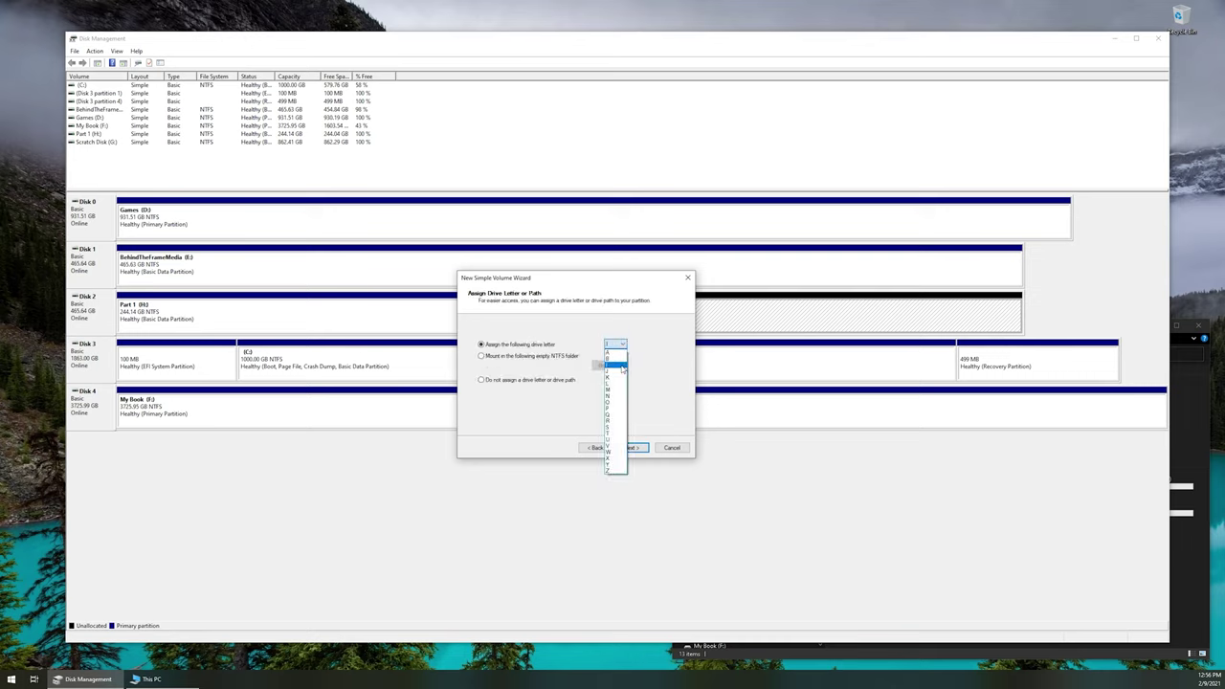
pyautogui.click(658, 424)
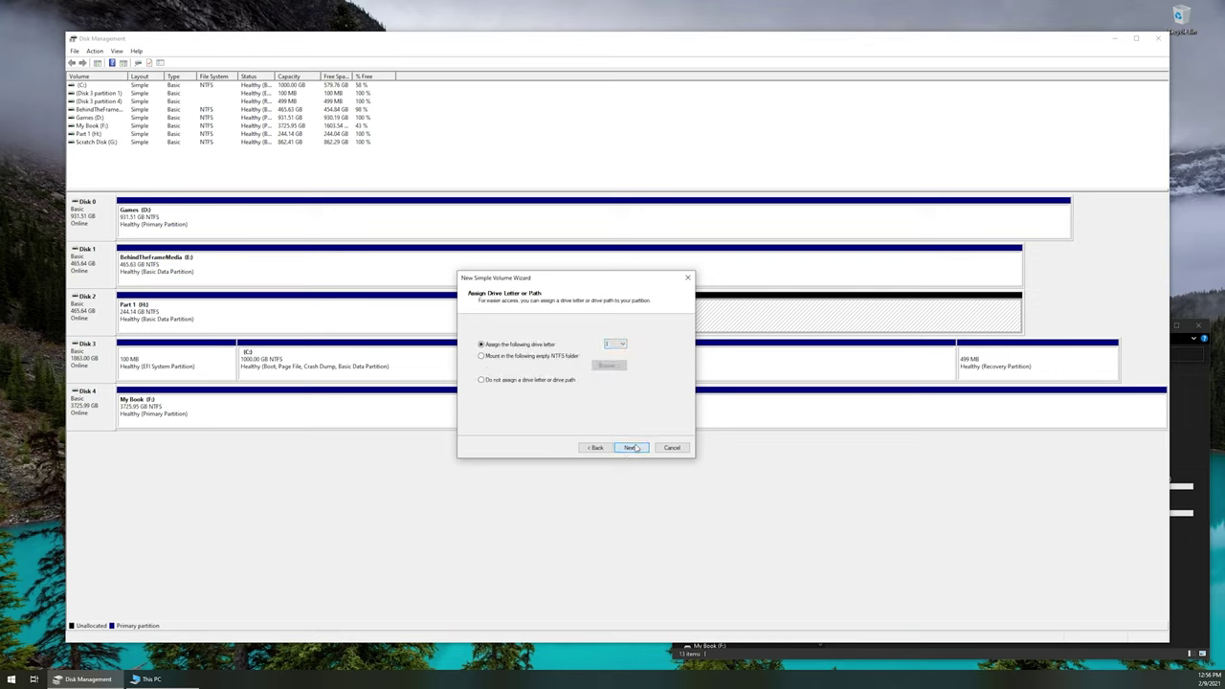
pyautogui.click(631, 448)
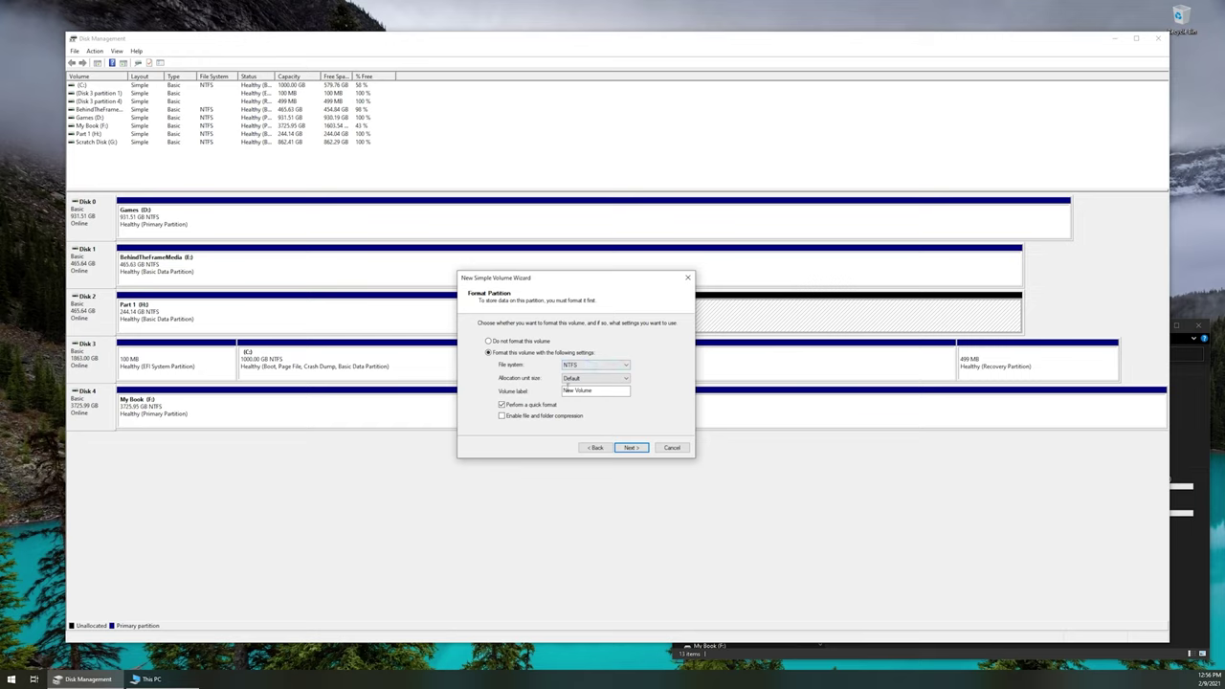
# Label the second volume "Part 2" with NTFS formatting and finish creating it.
pyautogui.moveTo(593, 391); pyautogui.dragTo(563, 391)
pyautogui.write('Part 2')
pyautogui.click(632, 448)
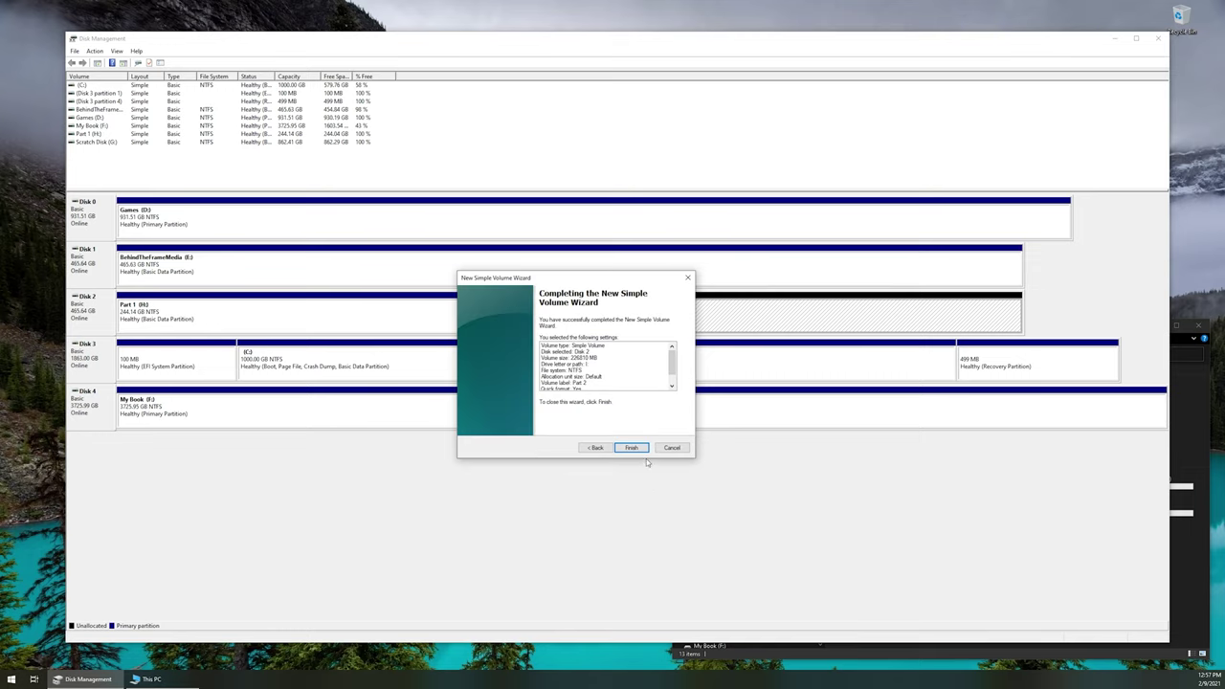
pyautogui.click(631, 448)
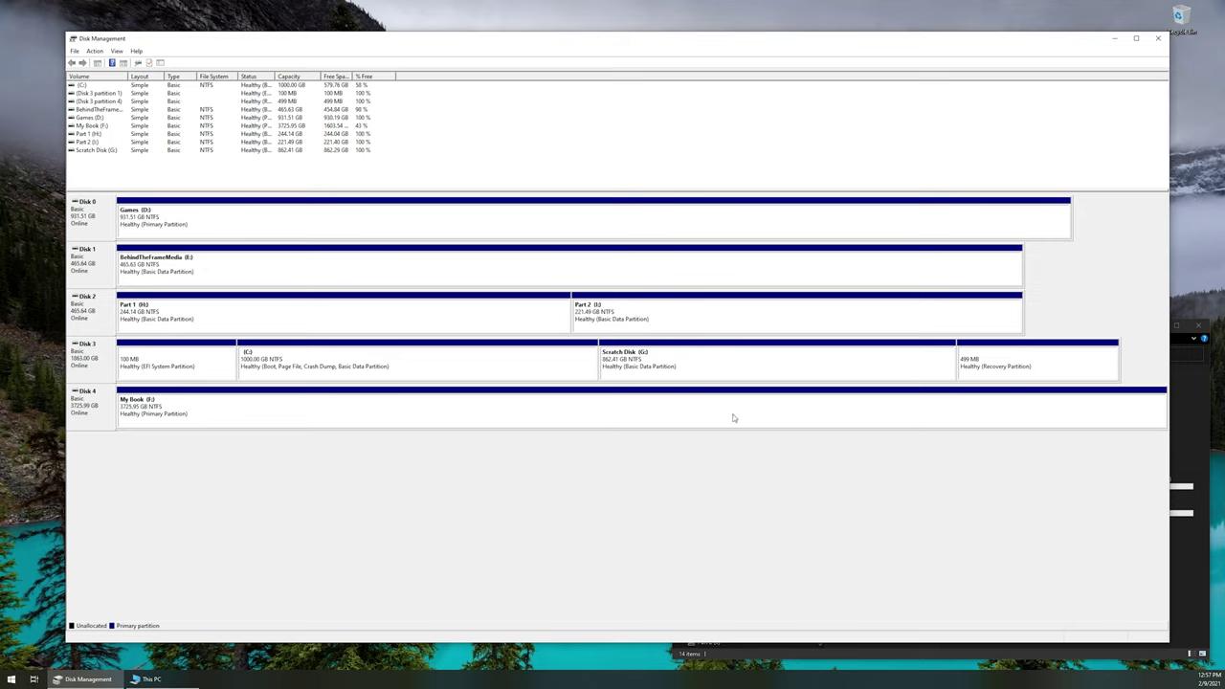
# Switch to the This PC window and inspect the Part 1 (H:) and Part 2 (I:) drives.
pyautogui.click(1177, 408)
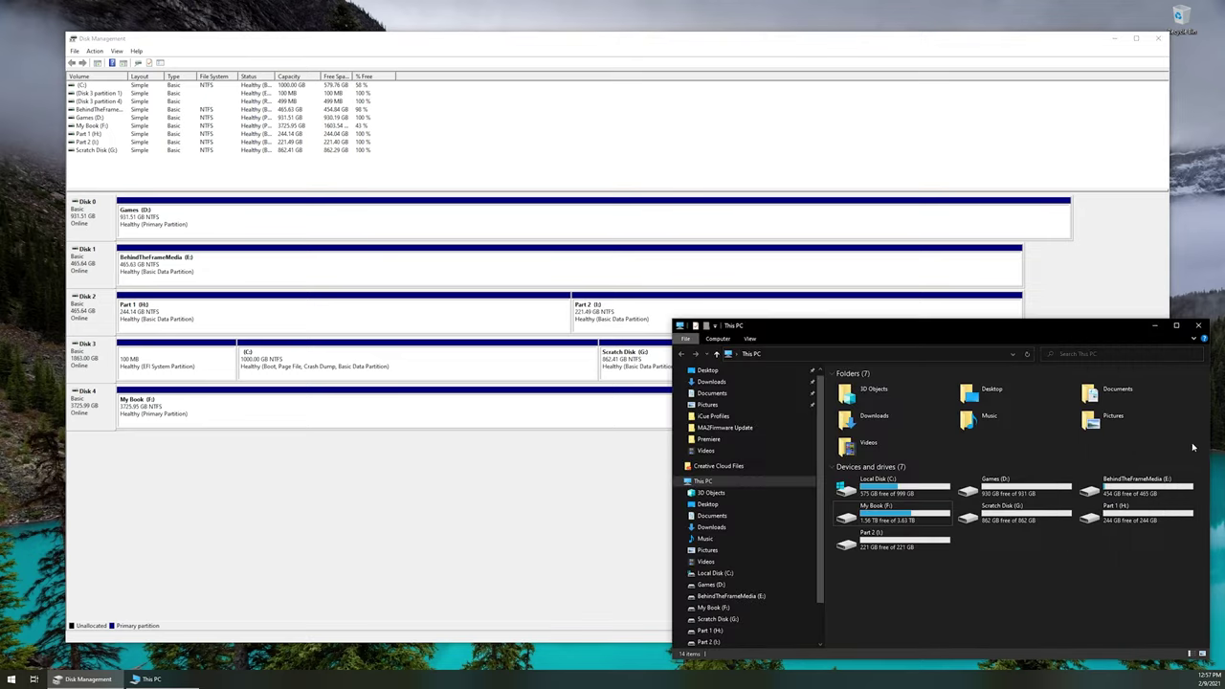
pyautogui.click(1130, 520)
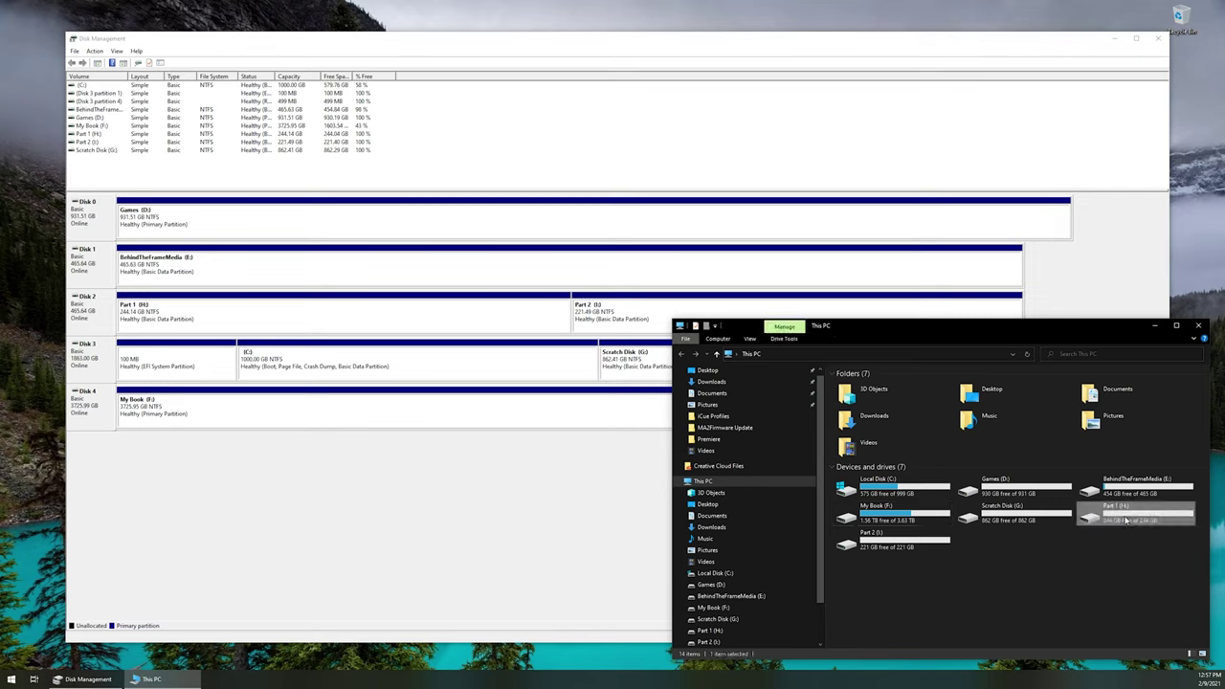
pyautogui.click(883, 543)
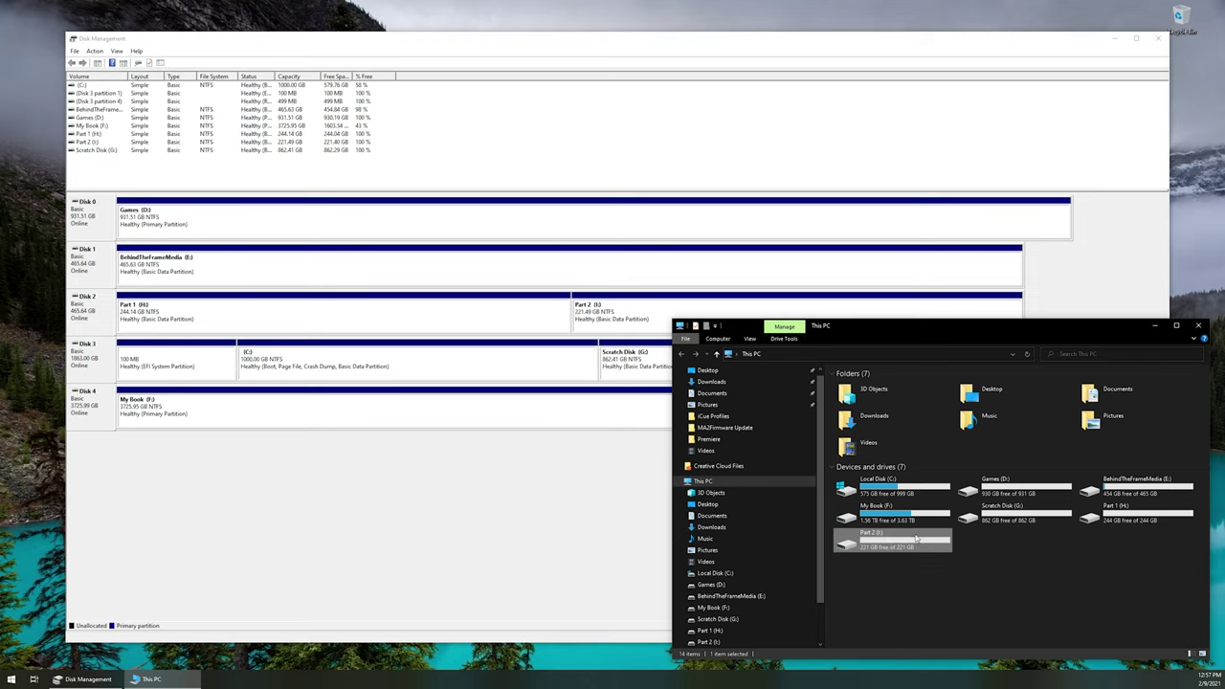
pyautogui.click(1128, 515)
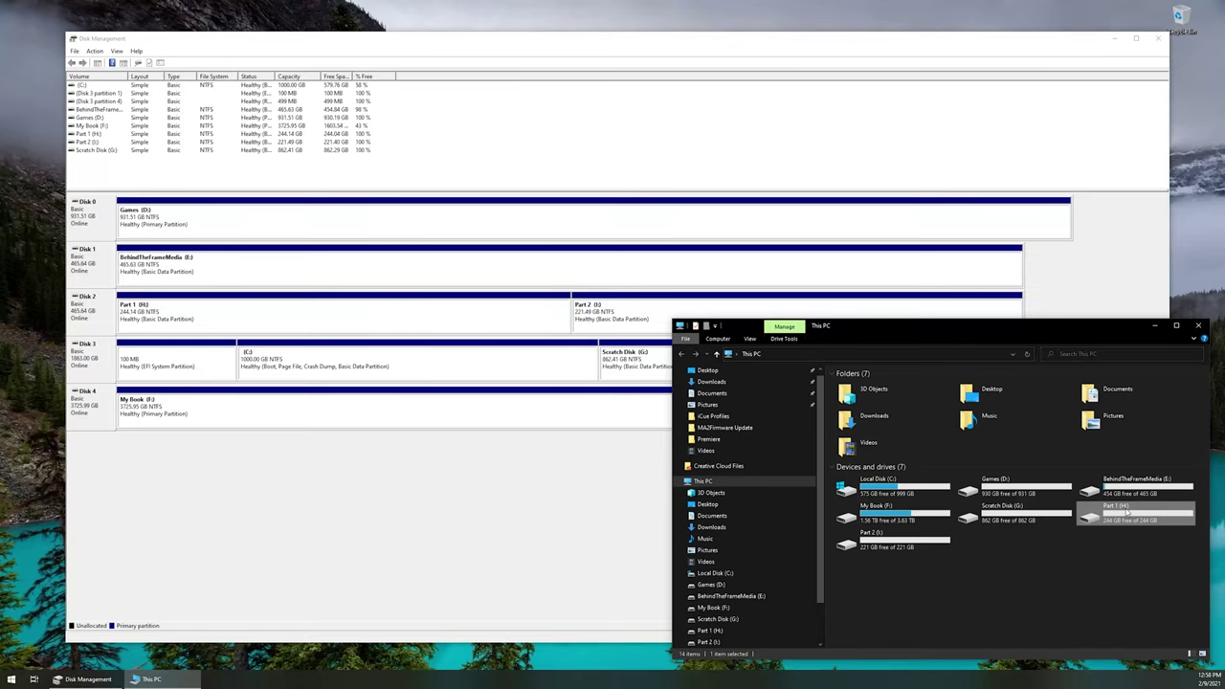
# Return to Disk Management and delete the Part 2 (I:) volume from Disk 2, accepting the erasure of its data.
pyautogui.click(648, 544)
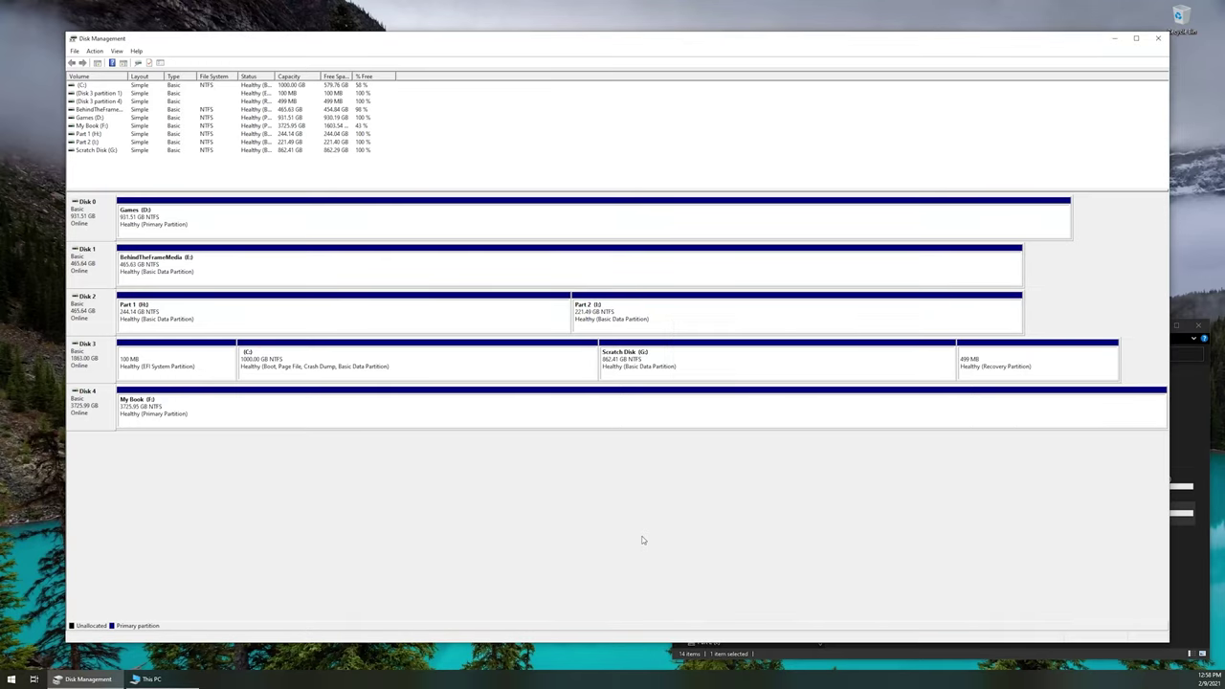
pyautogui.rightClick(612, 322)
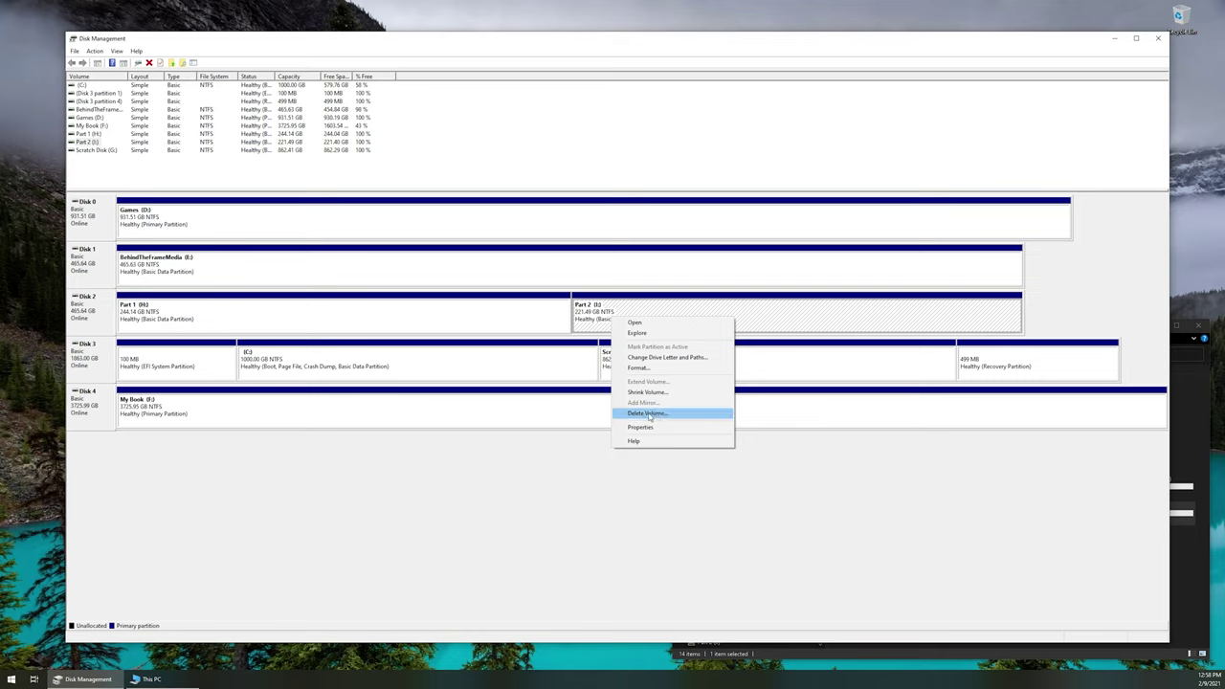
pyautogui.click(649, 413)
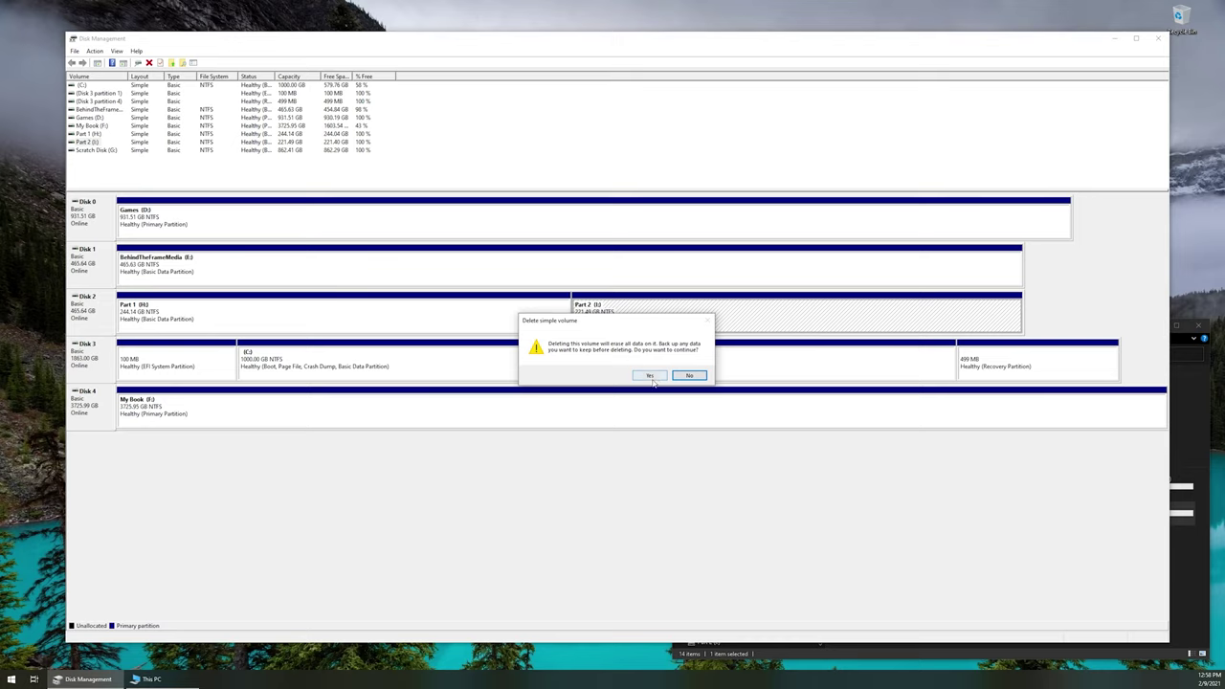
pyautogui.click(650, 376)
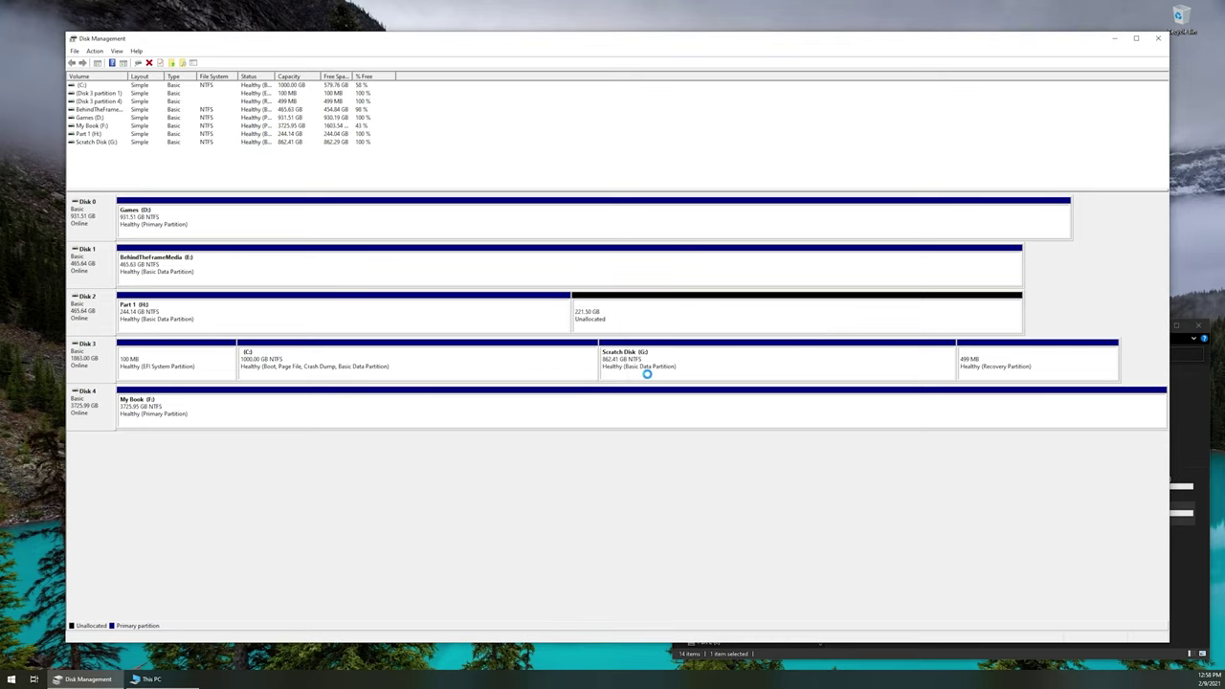